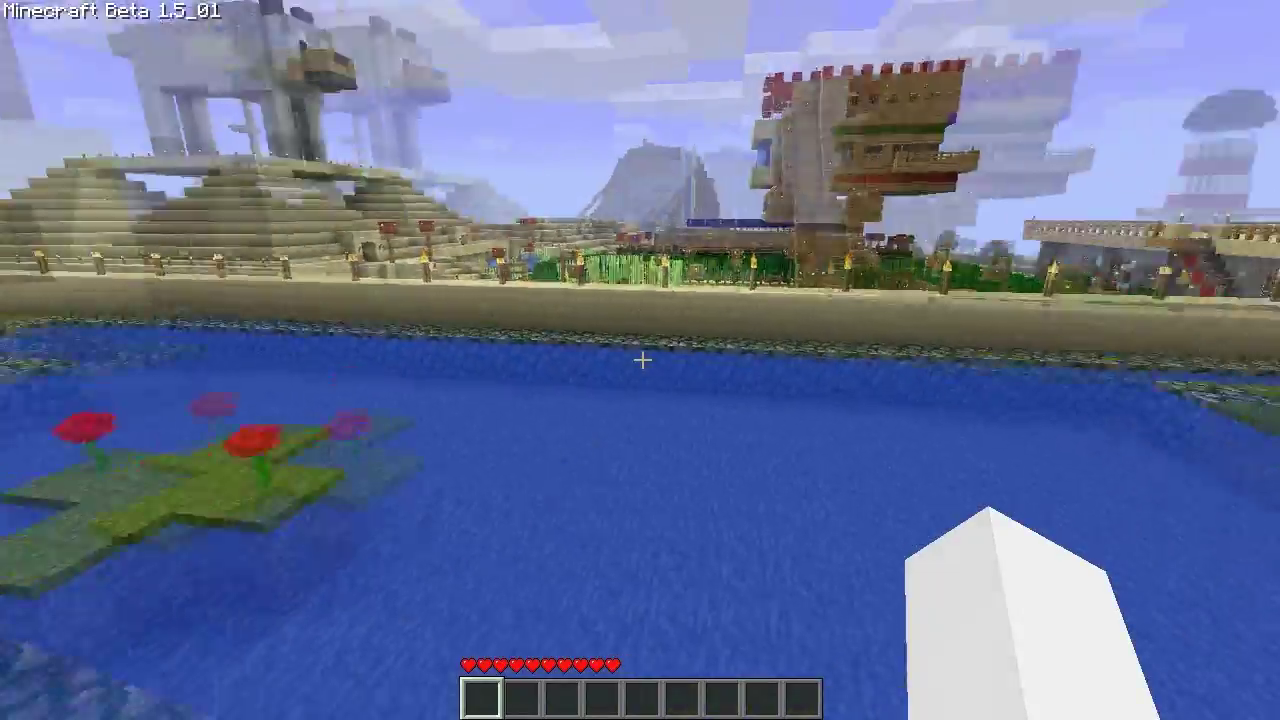
key(w)
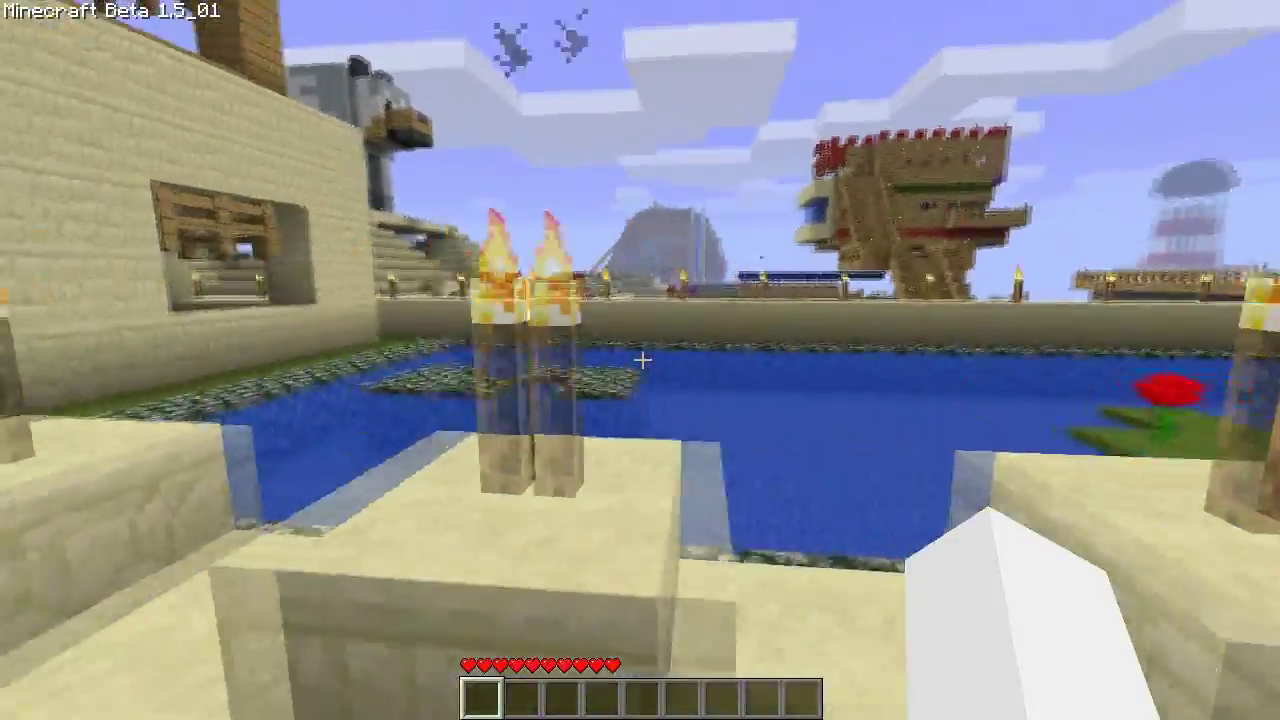
key(s)
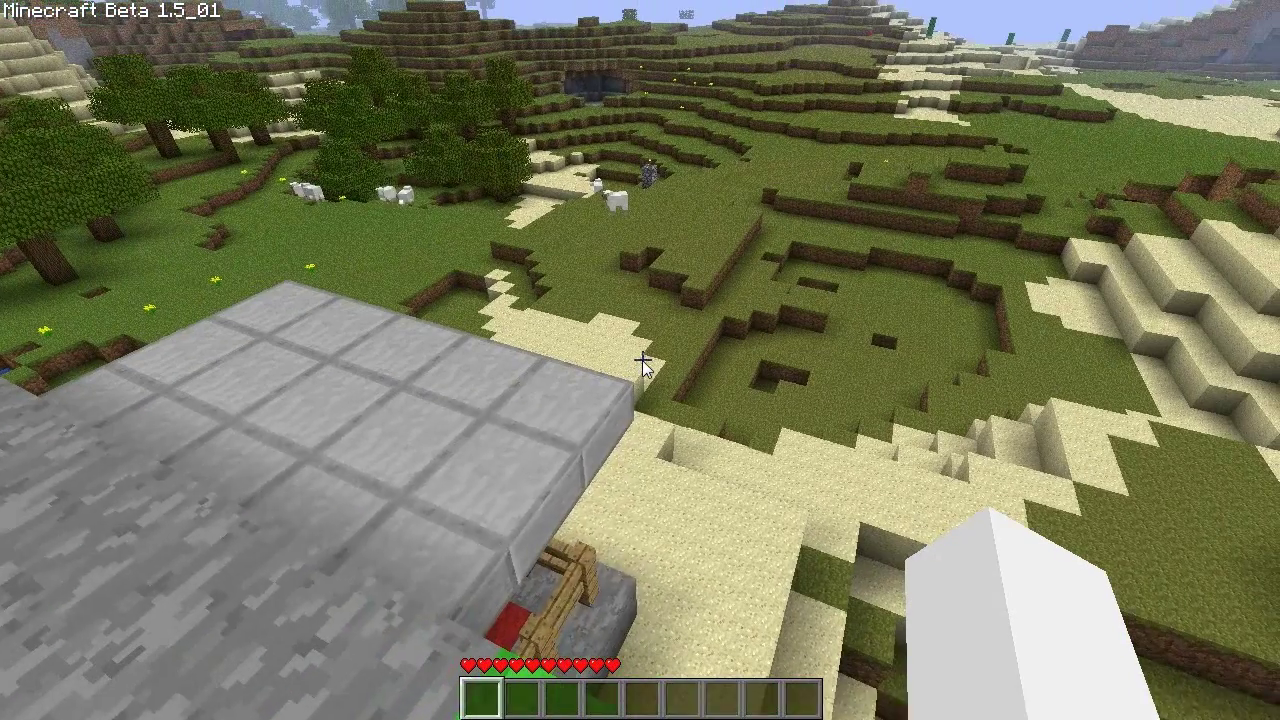
Step: Set the selection's first position with //pos1 while standing on the green corner block
key(t)
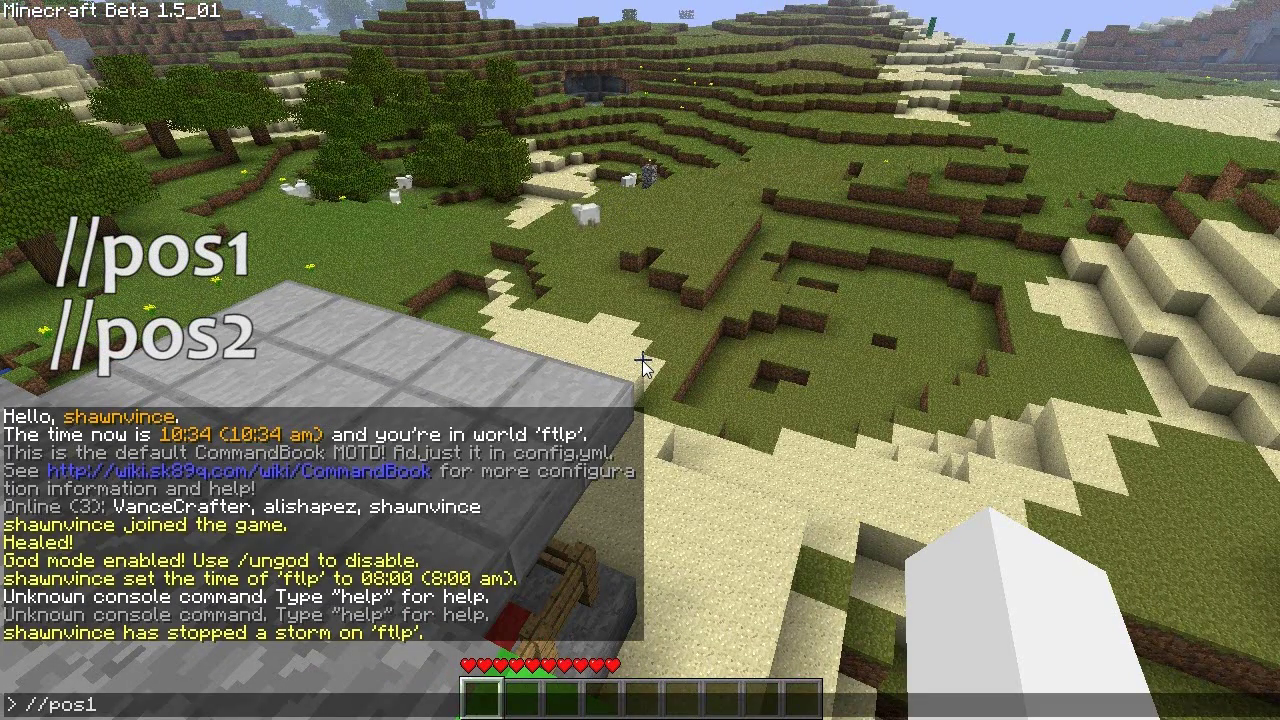
key(Return)
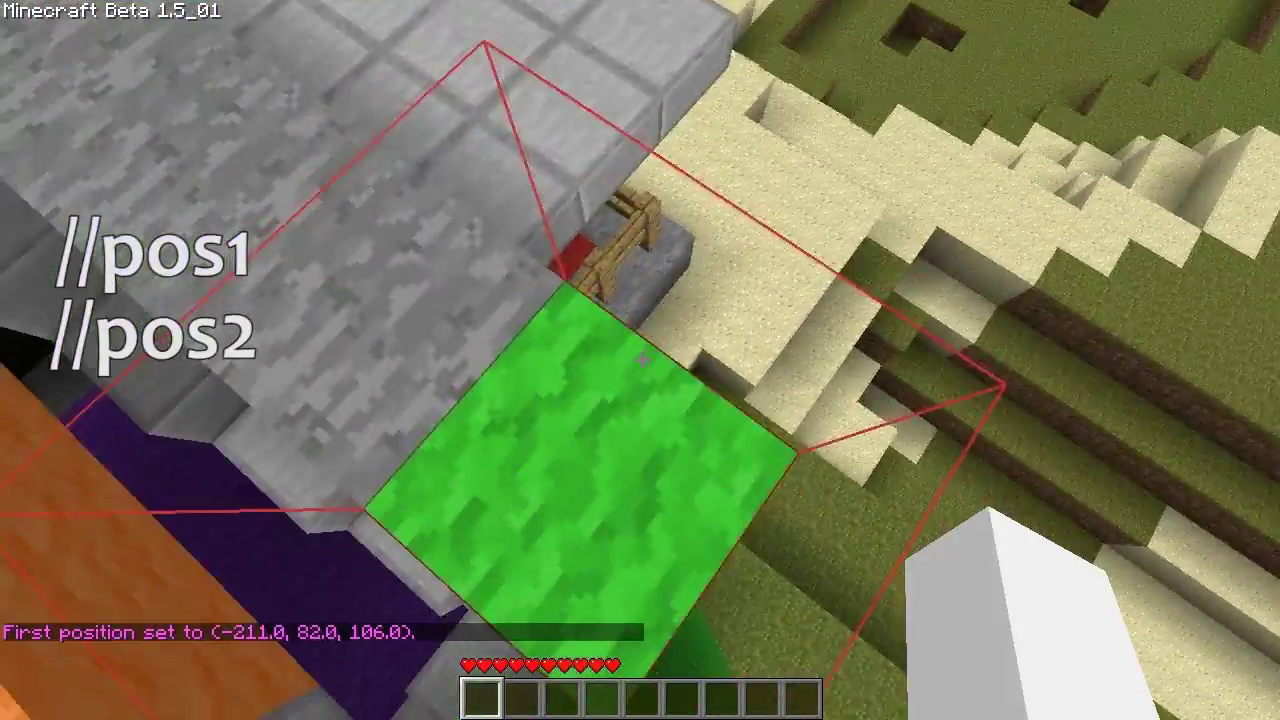
Step: Go to the red block at the other end of the stone row and set the second position with //pos2
key(s)
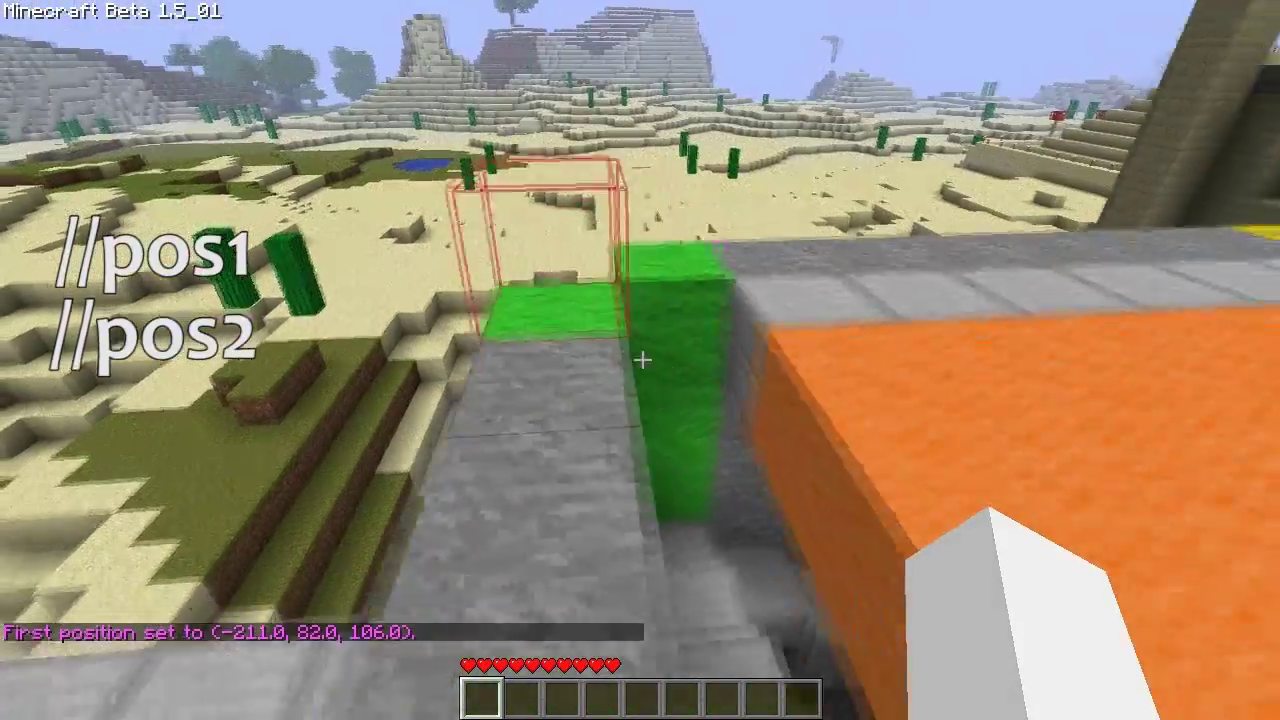
key(w)
key(space)
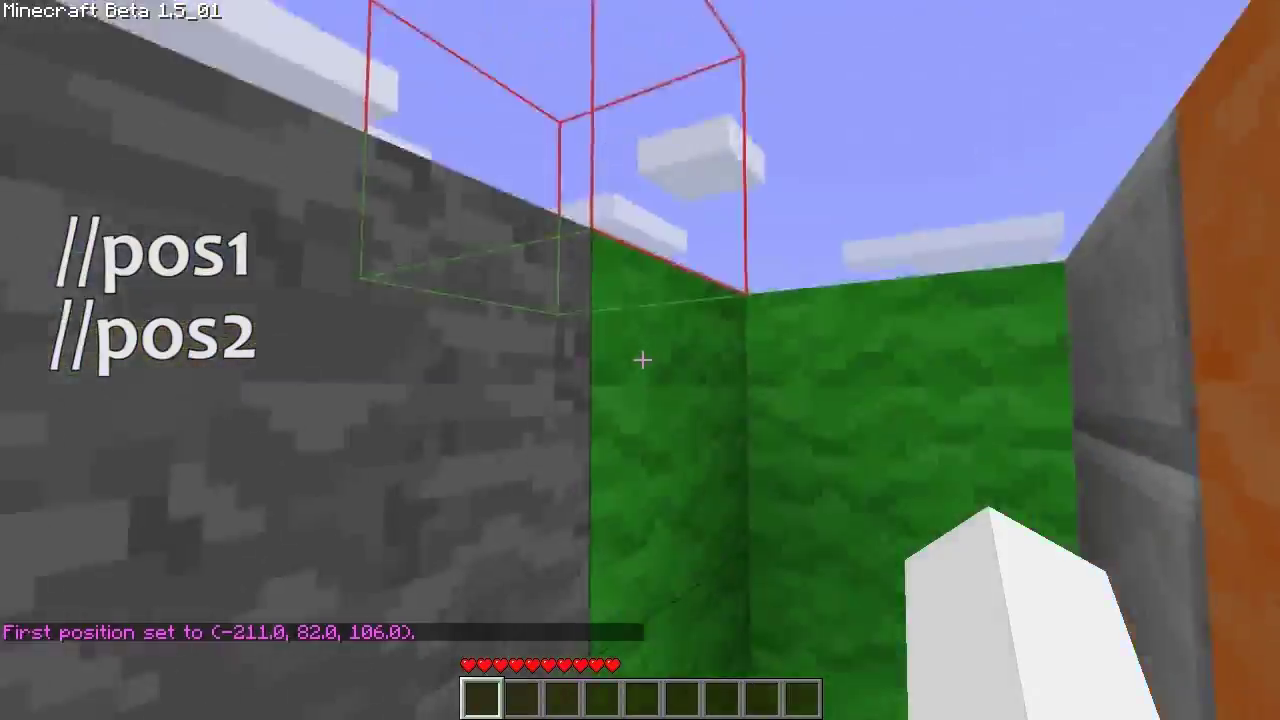
key(space)
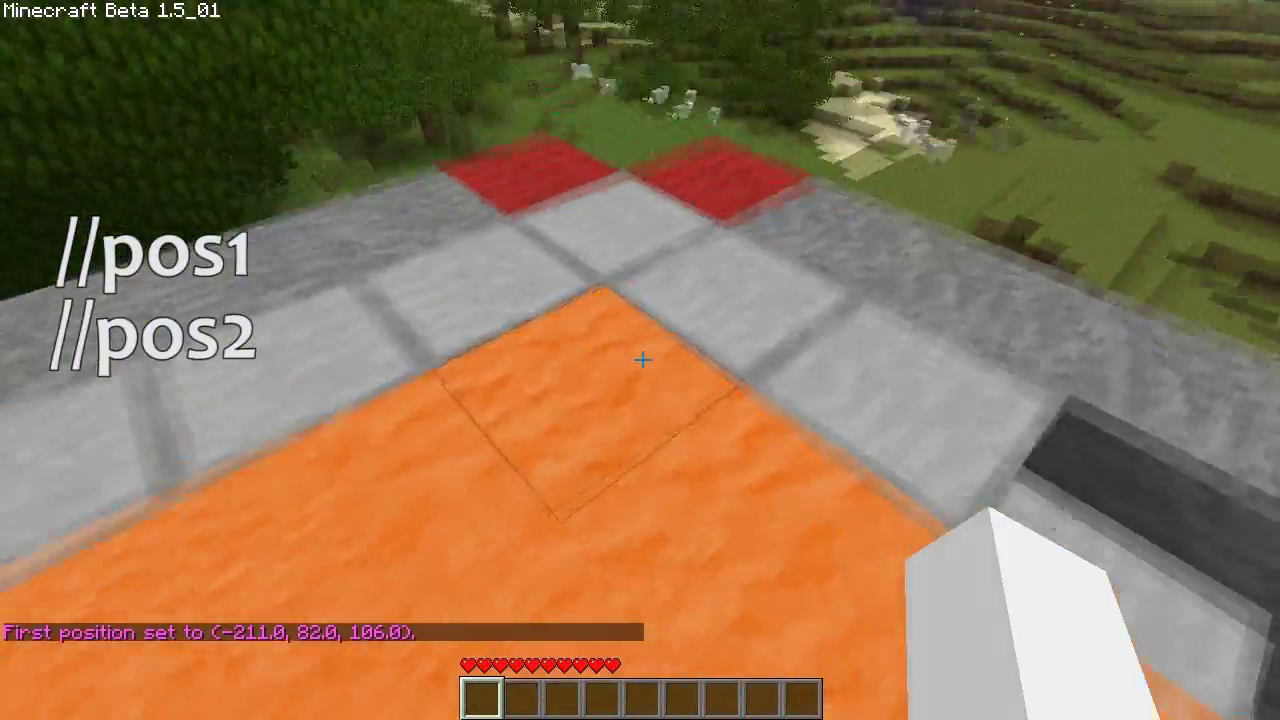
key(w)
key(slash)
text(/pos2)
key(Return)
Step: Examine the selection outline along the stone row from the red block to the green block
key(w)
key(w)
key(a)
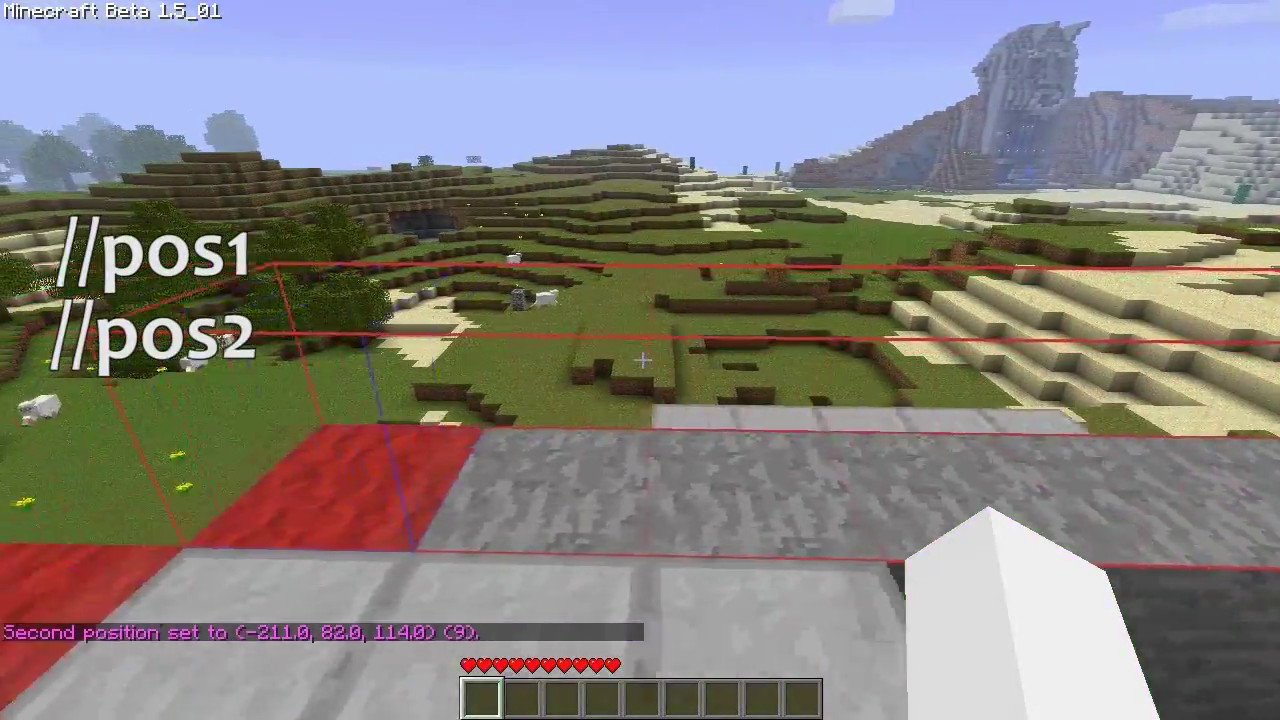
key(w)
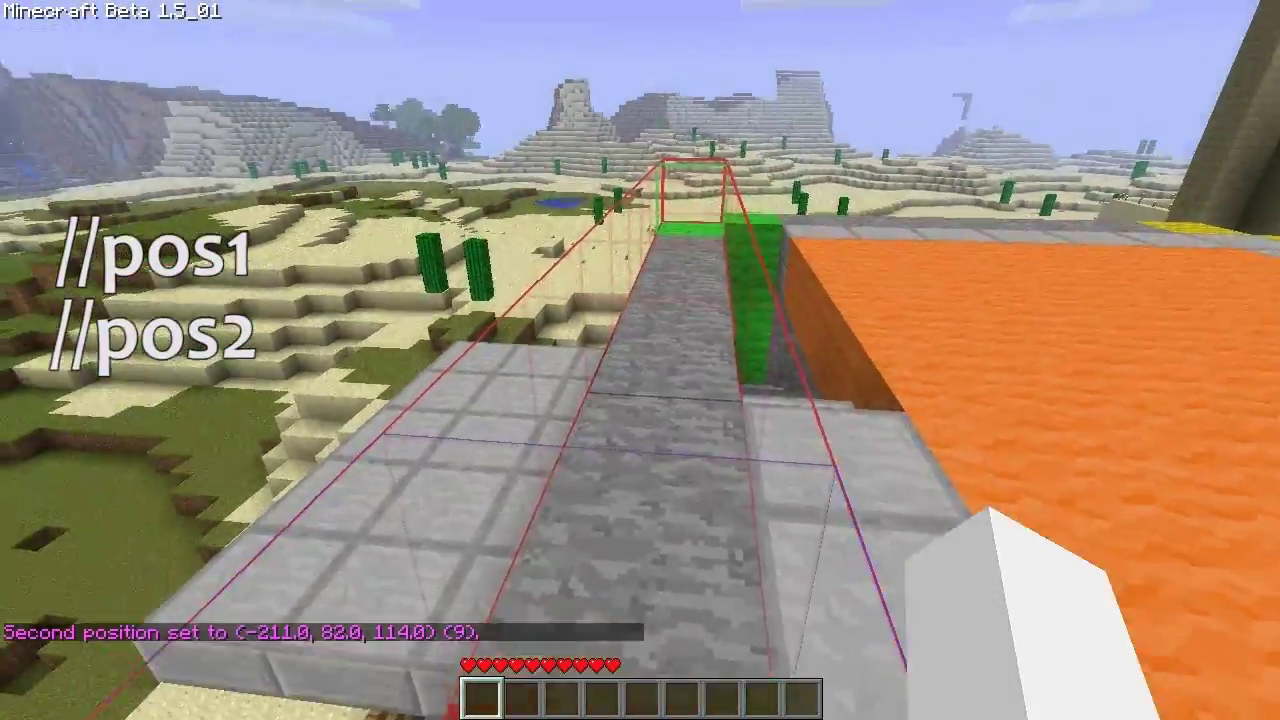
key(w)
key(d)
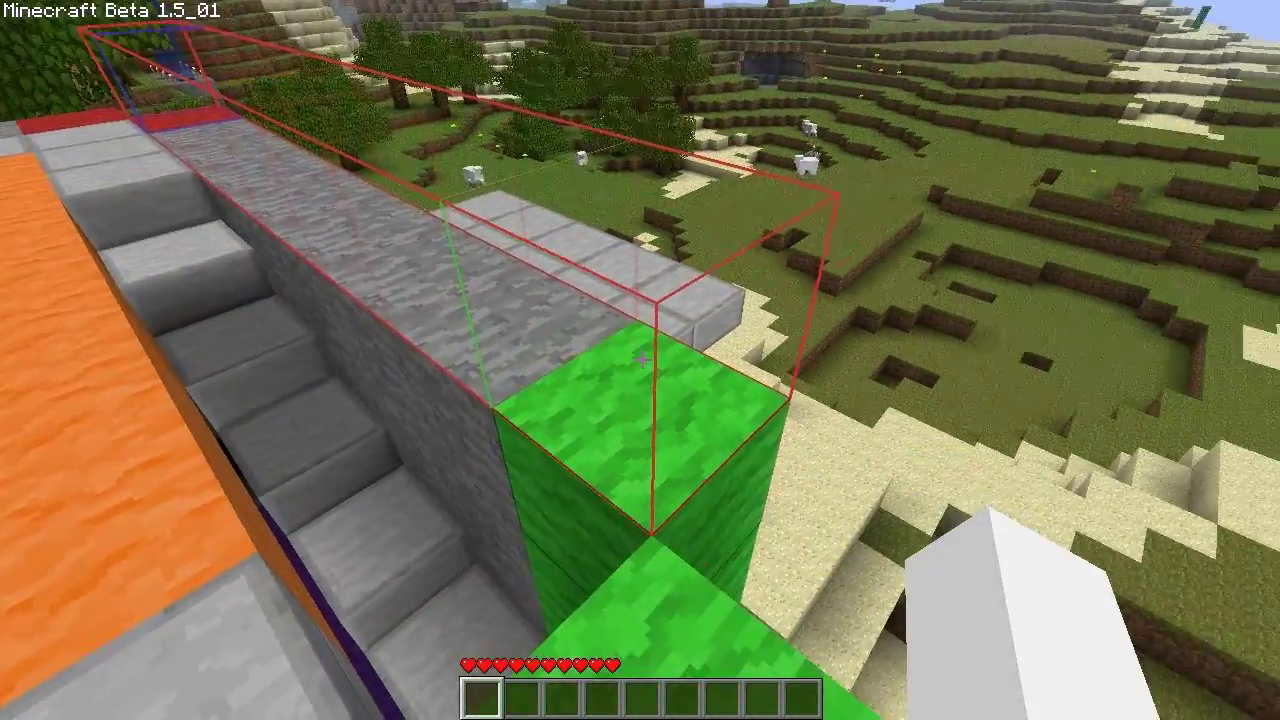
key(w)
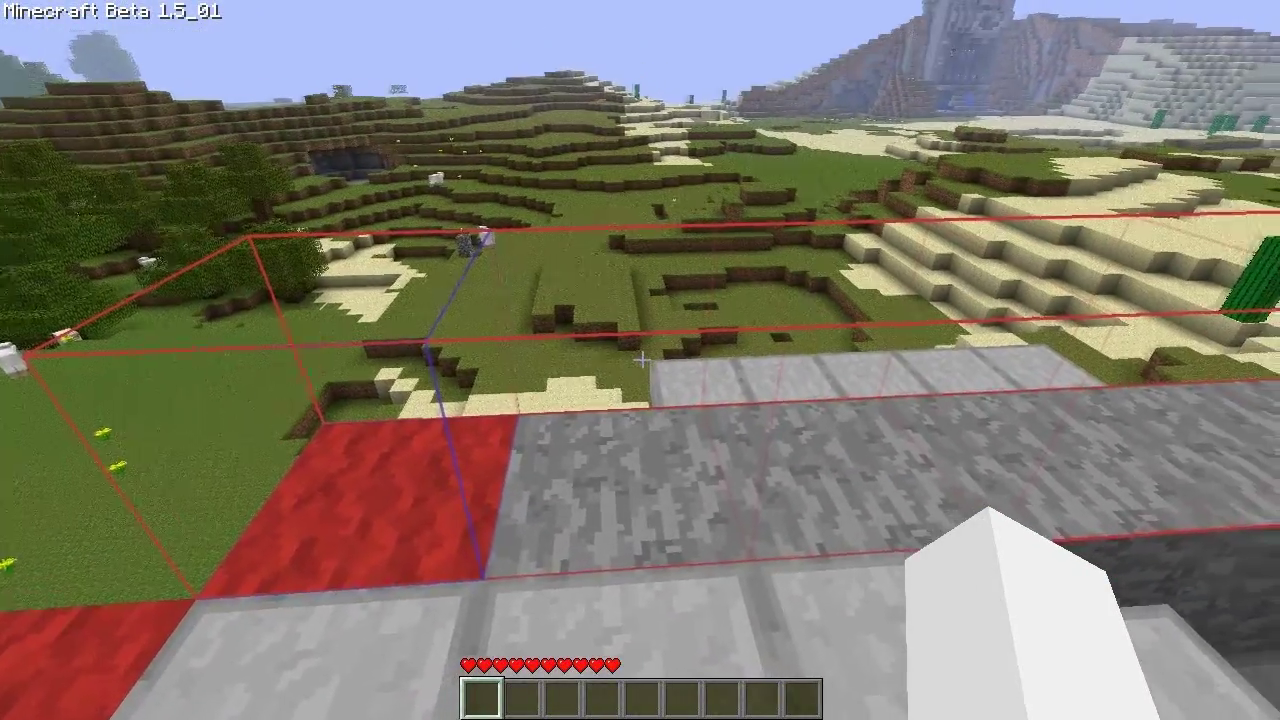
key(s)
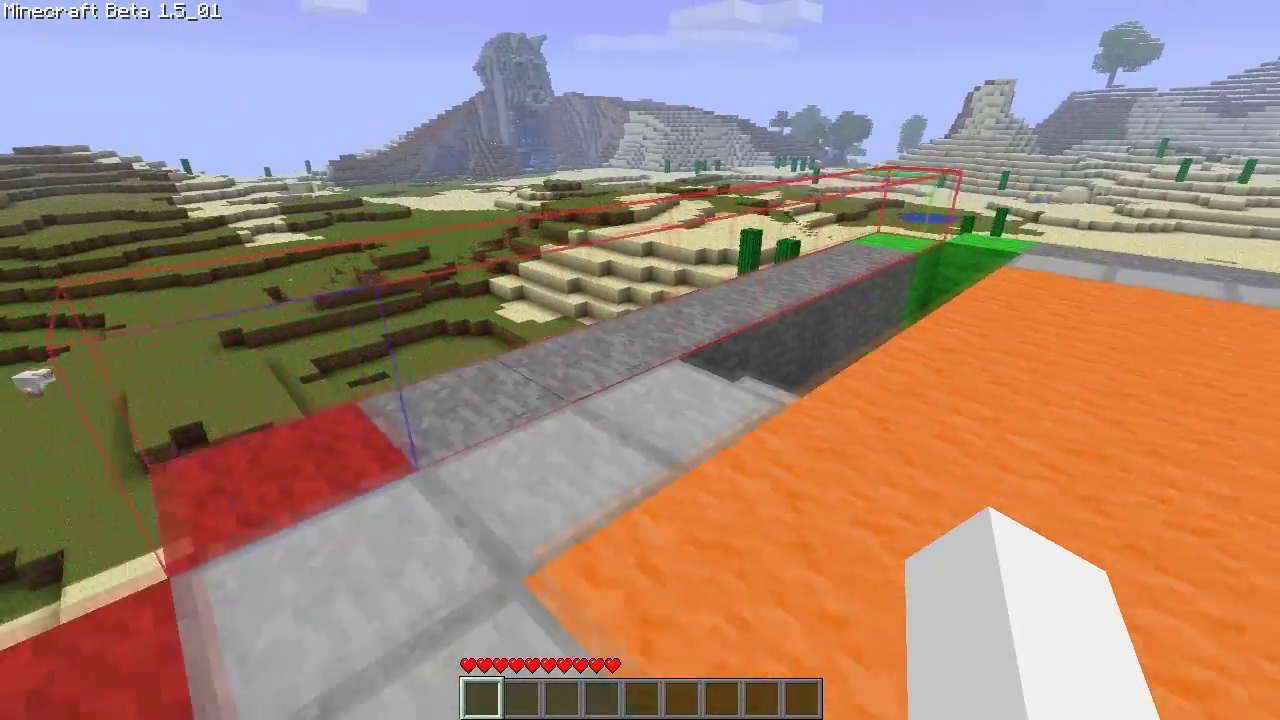
key(w)
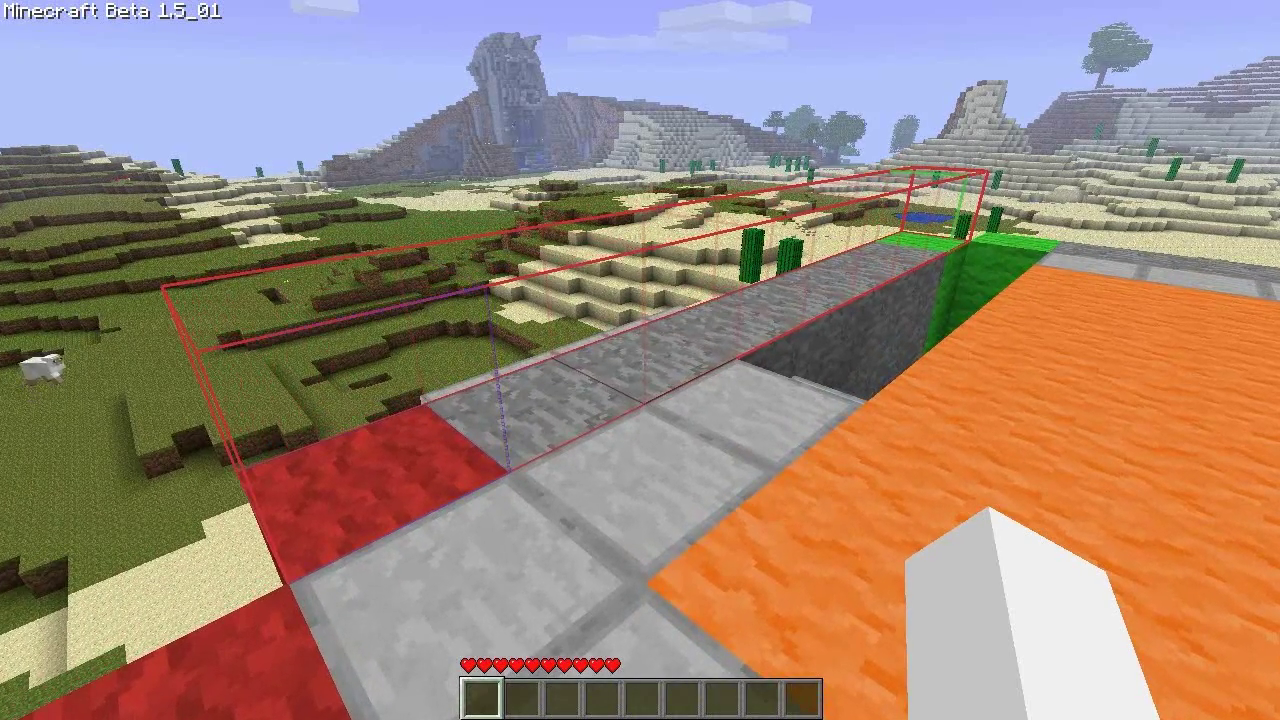
key(d)
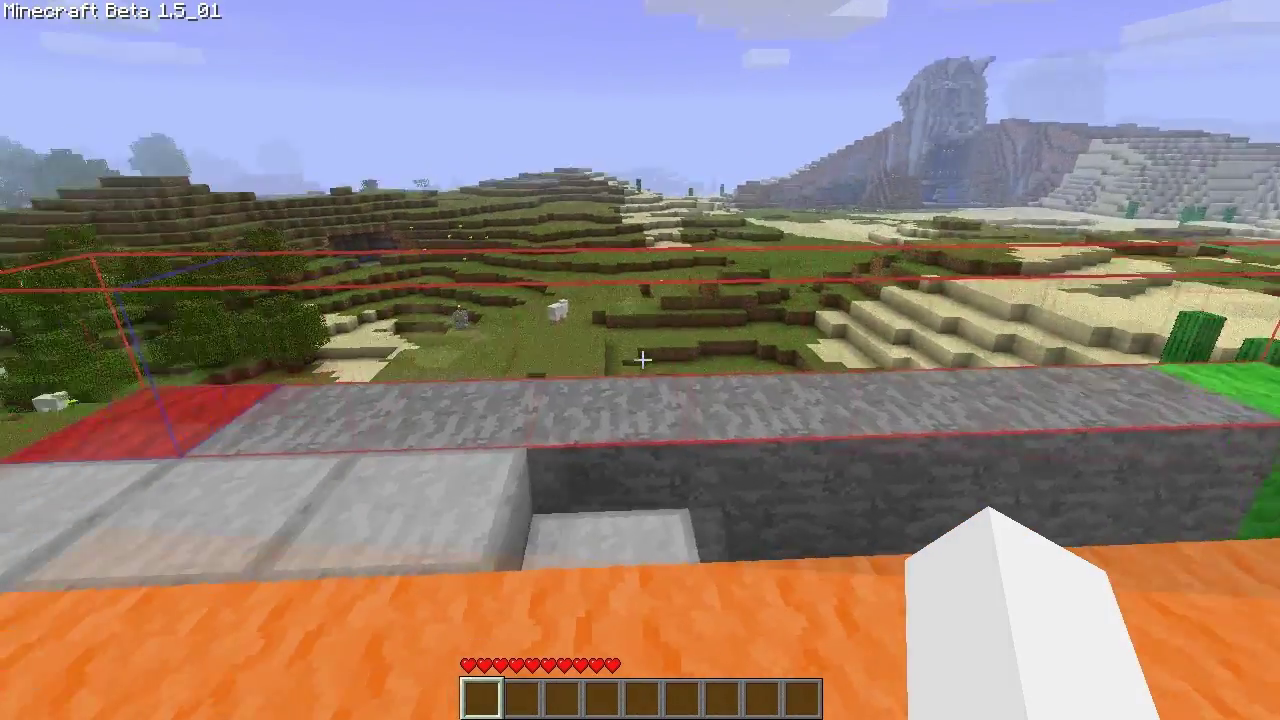
key(a)
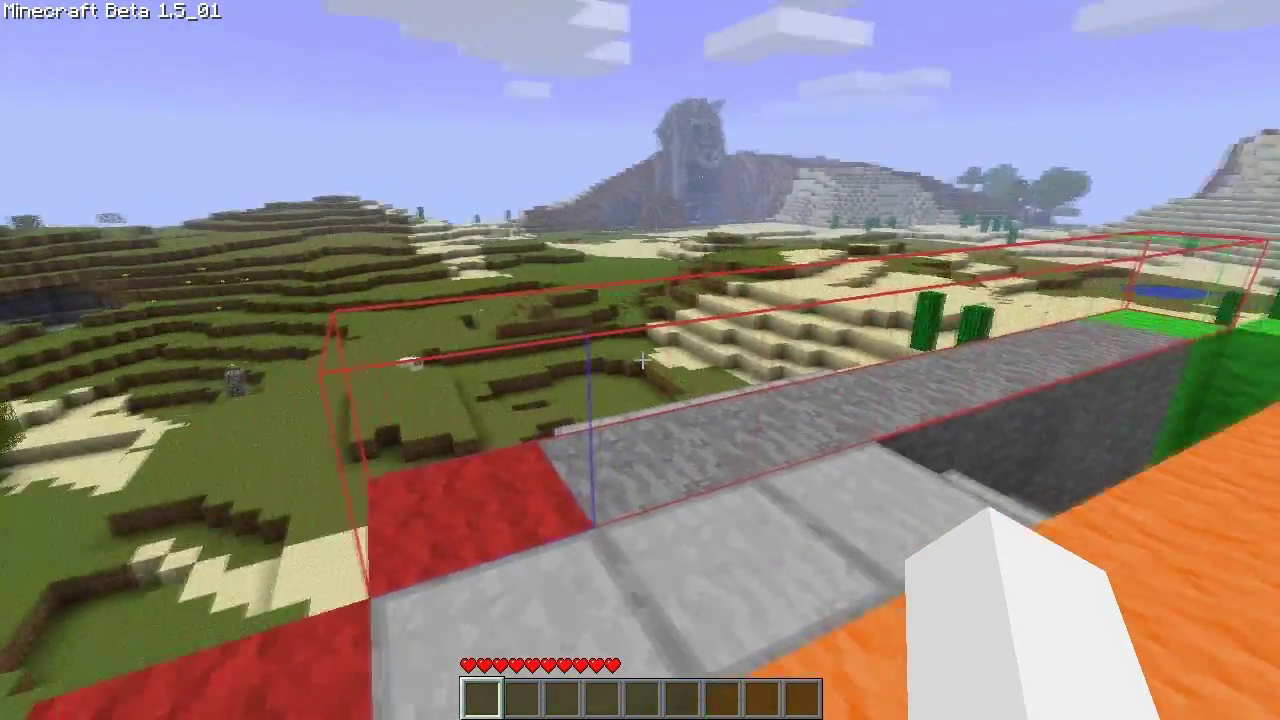
key(t)
text(//expand)
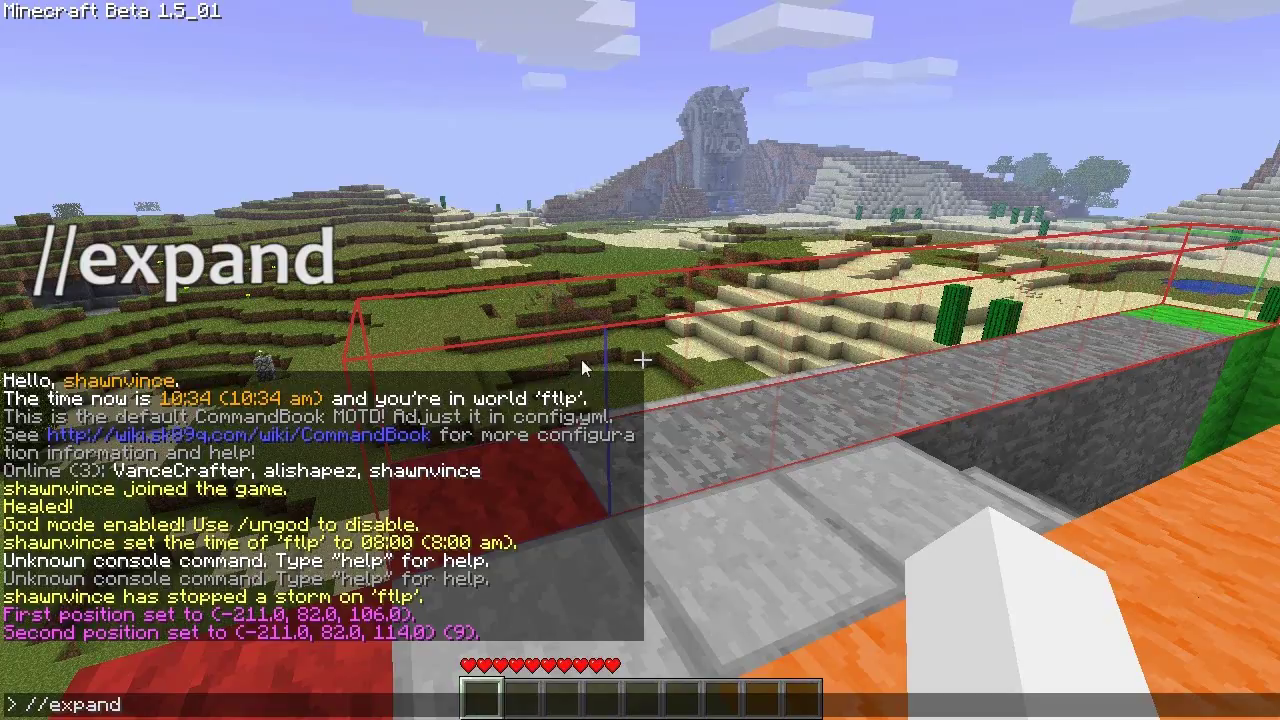
key(Escape)
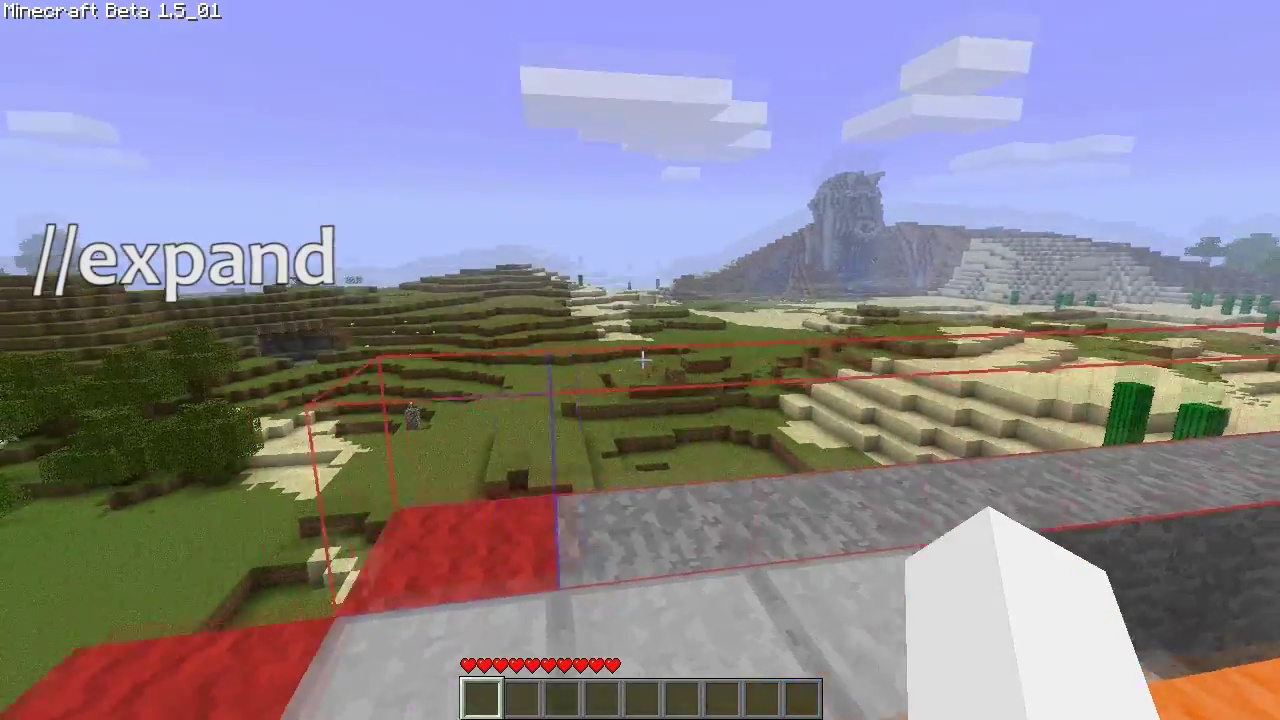
Step: Expand the selection with //expand by 3 blocks in the facing direction and by 5 blocks upward
key(w)
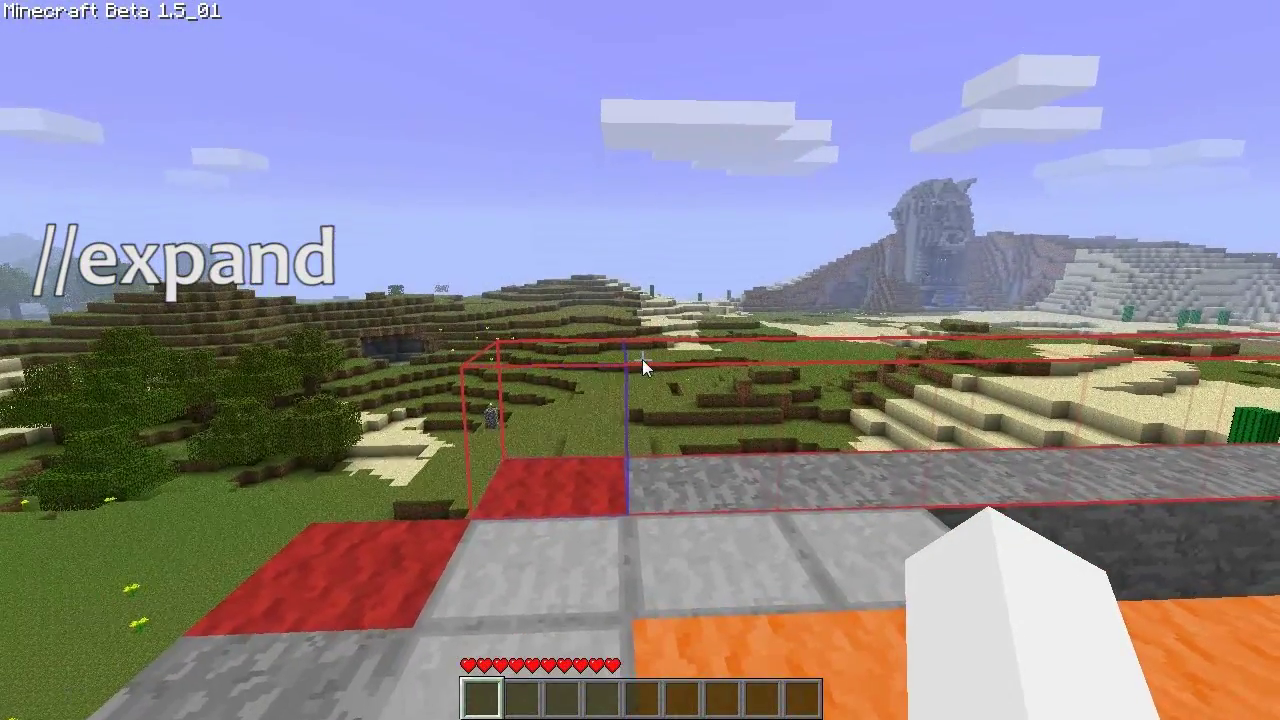
key(t)
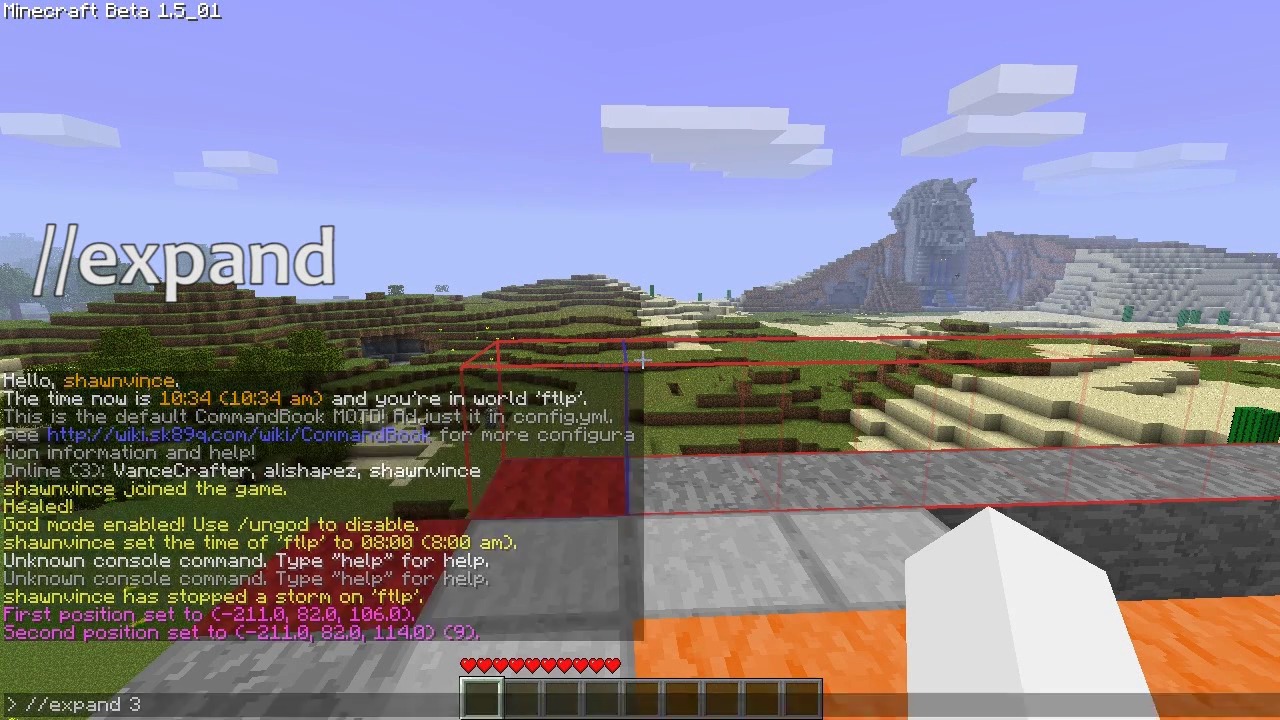
key(Return)
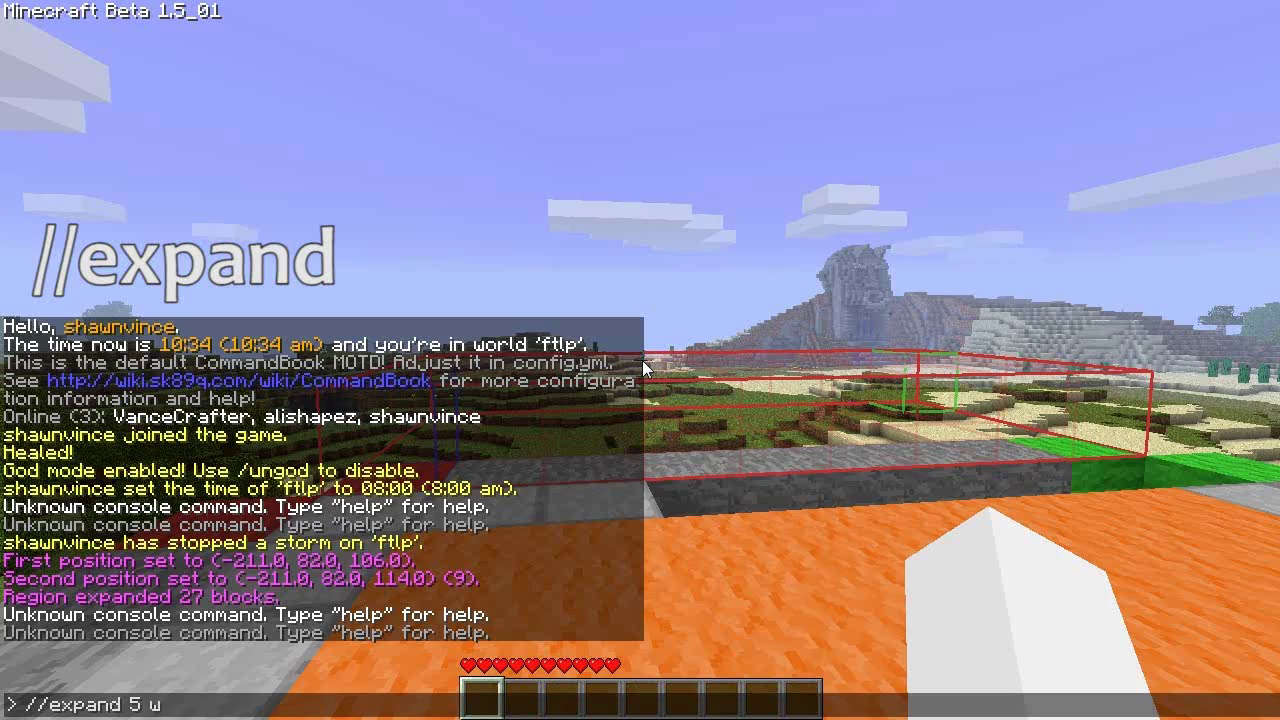
key(Return)
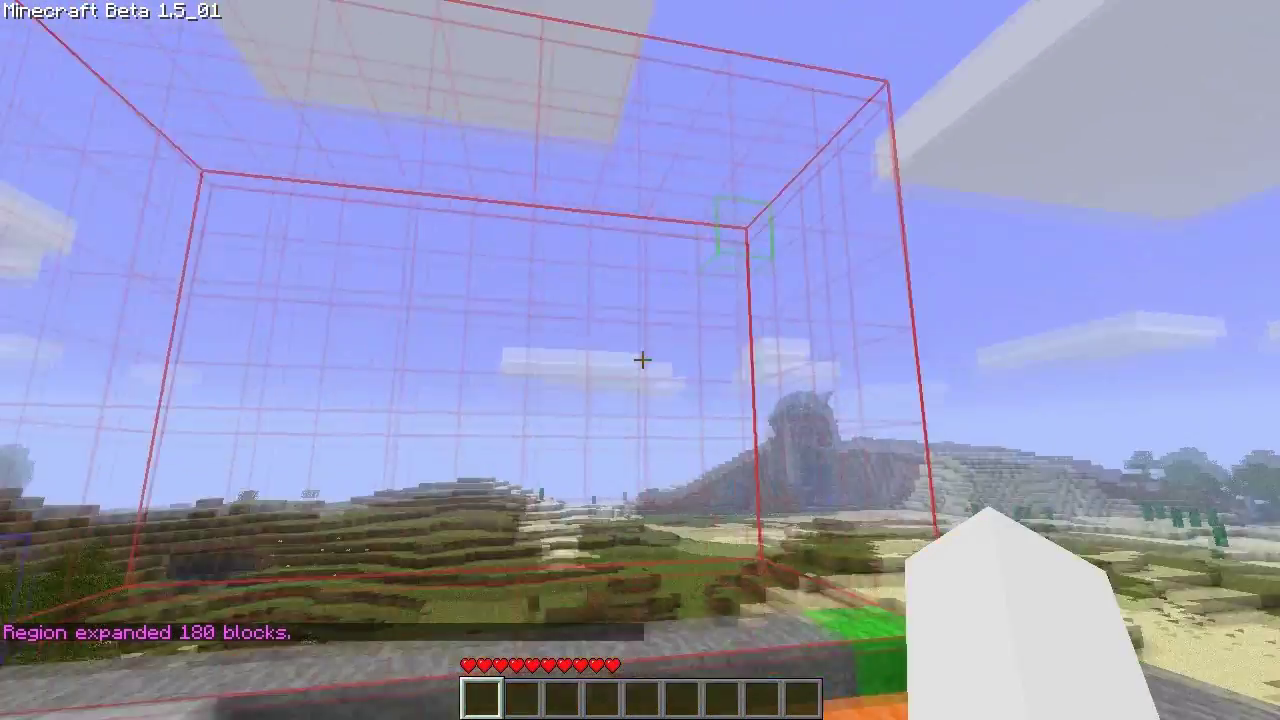
Step: Set the first position on the targeted treetop with //hpos1 and the second on the glowstone ring of the glass-topped tower with //hpos2
key(d)
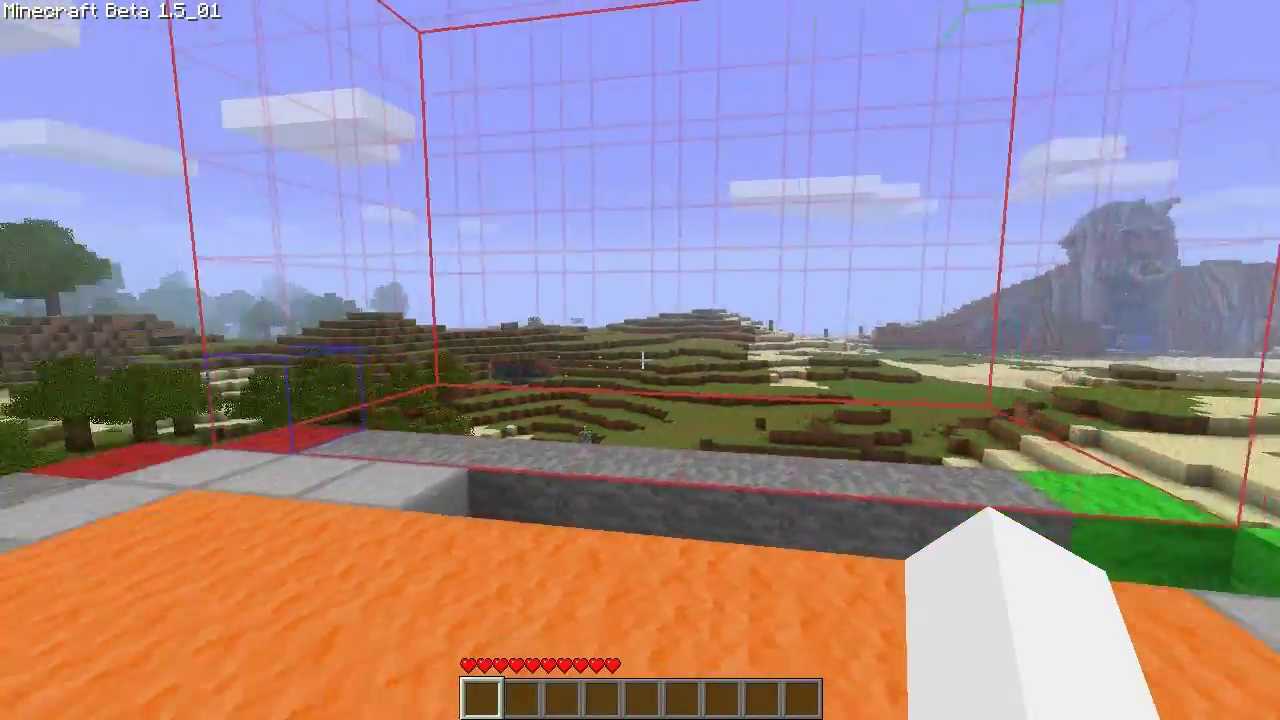
key(w)
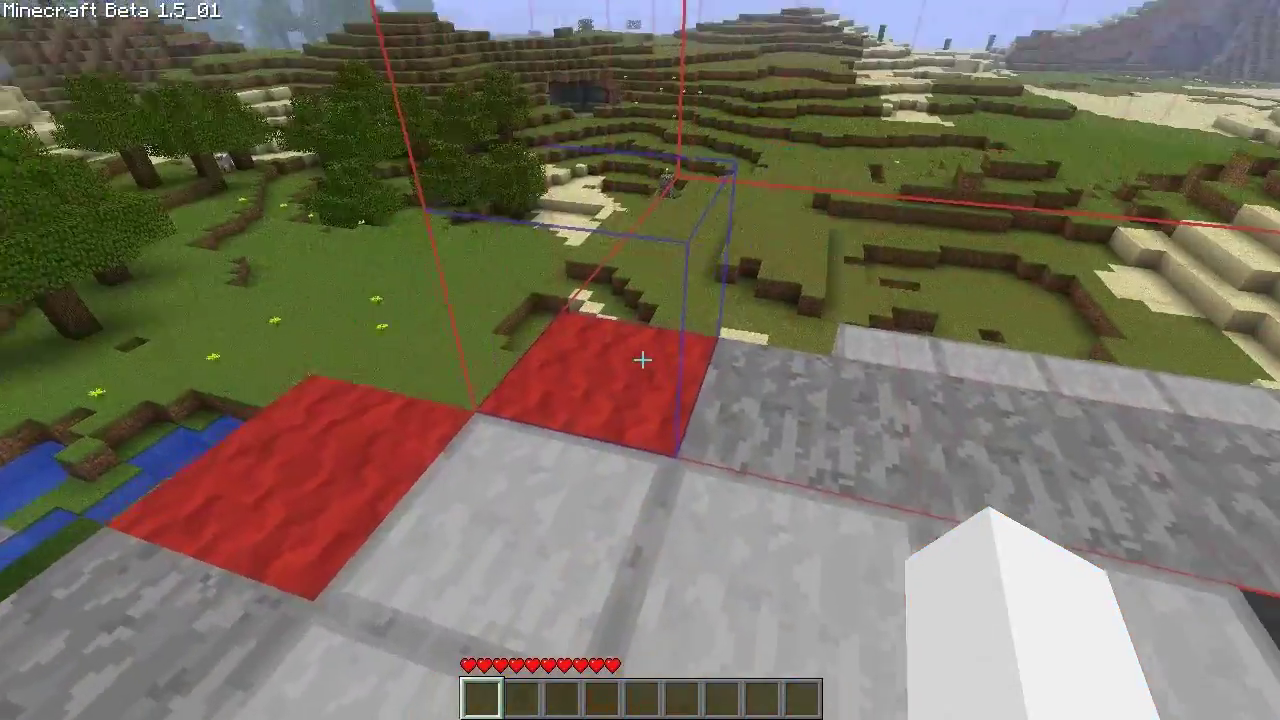
key(s)
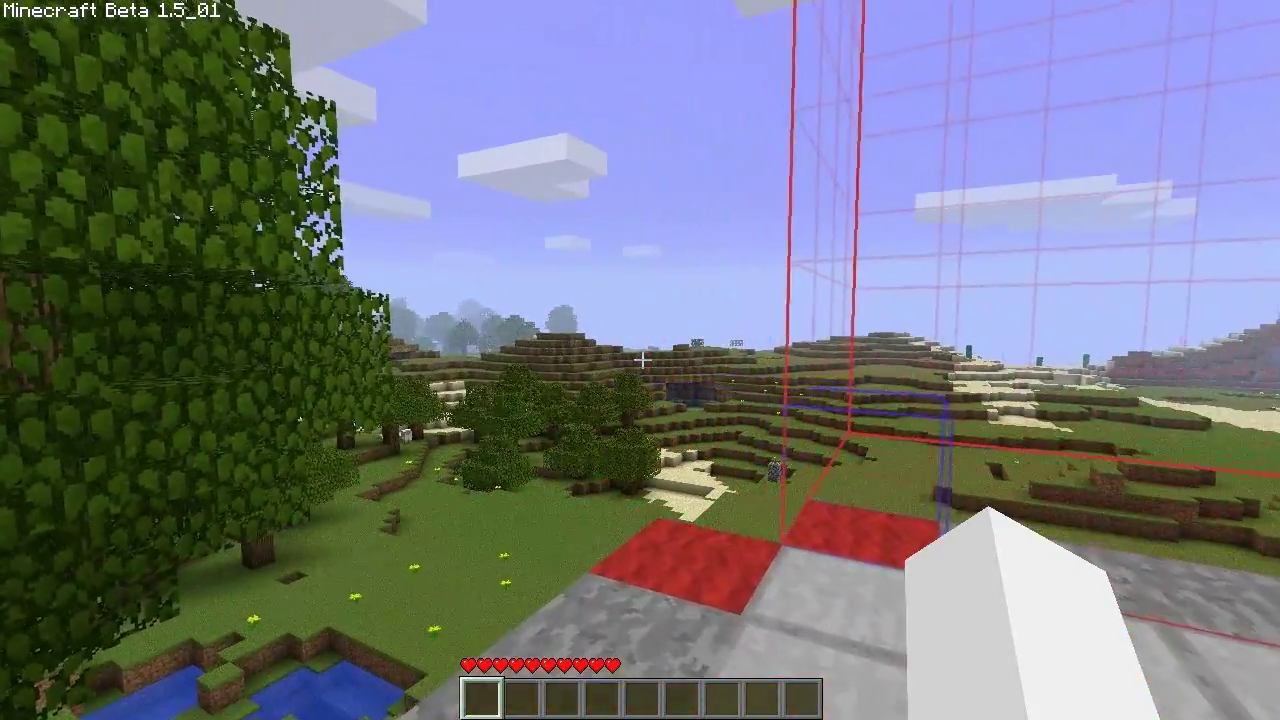
key(w)
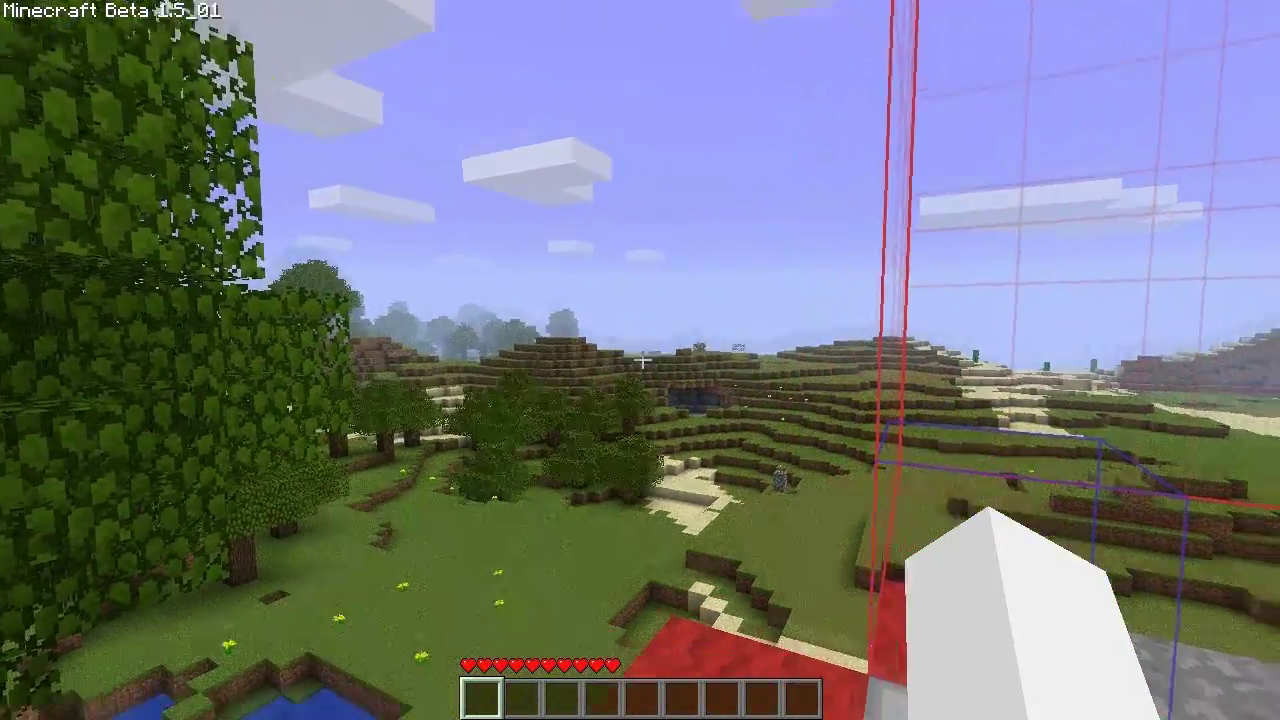
key(s)
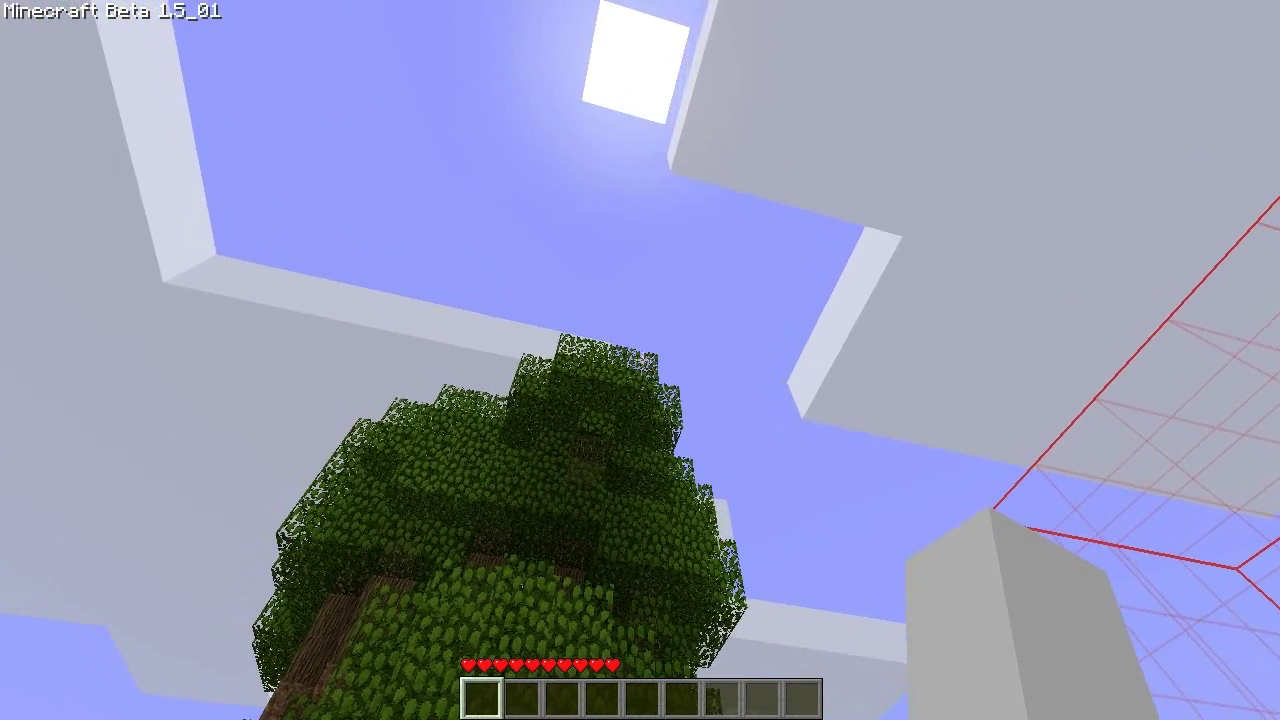
key(t)
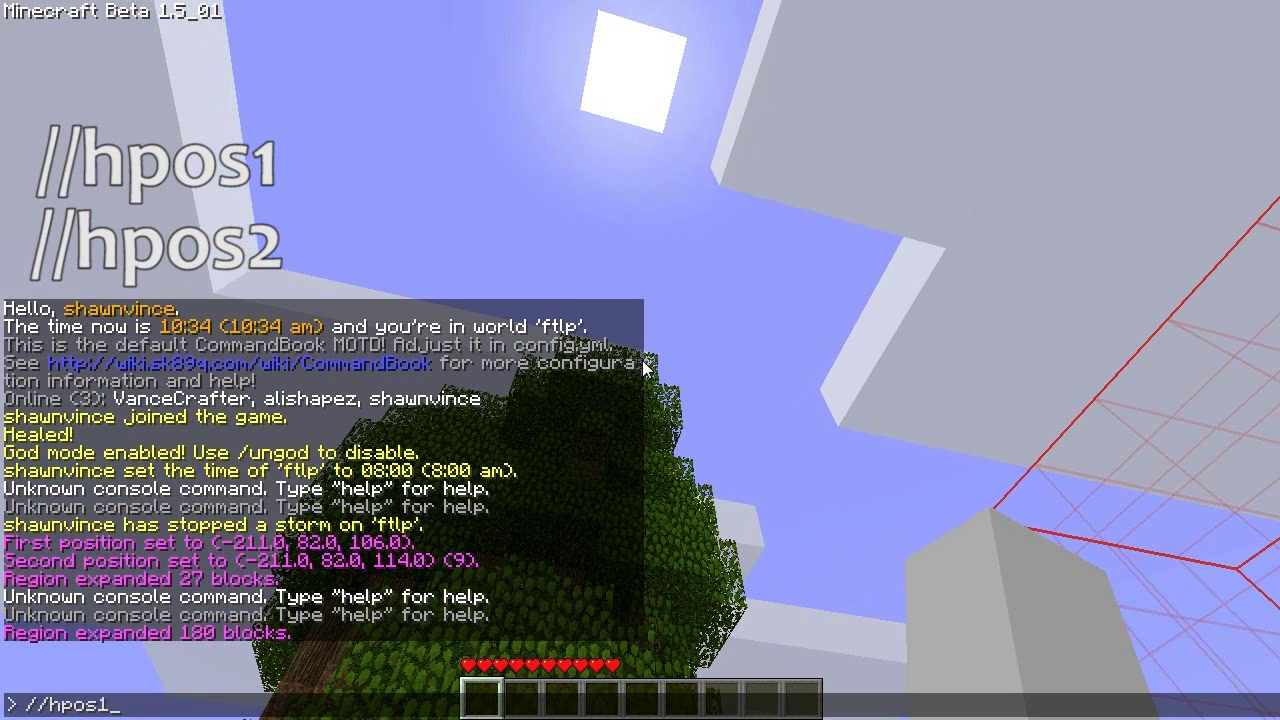
key(Return)
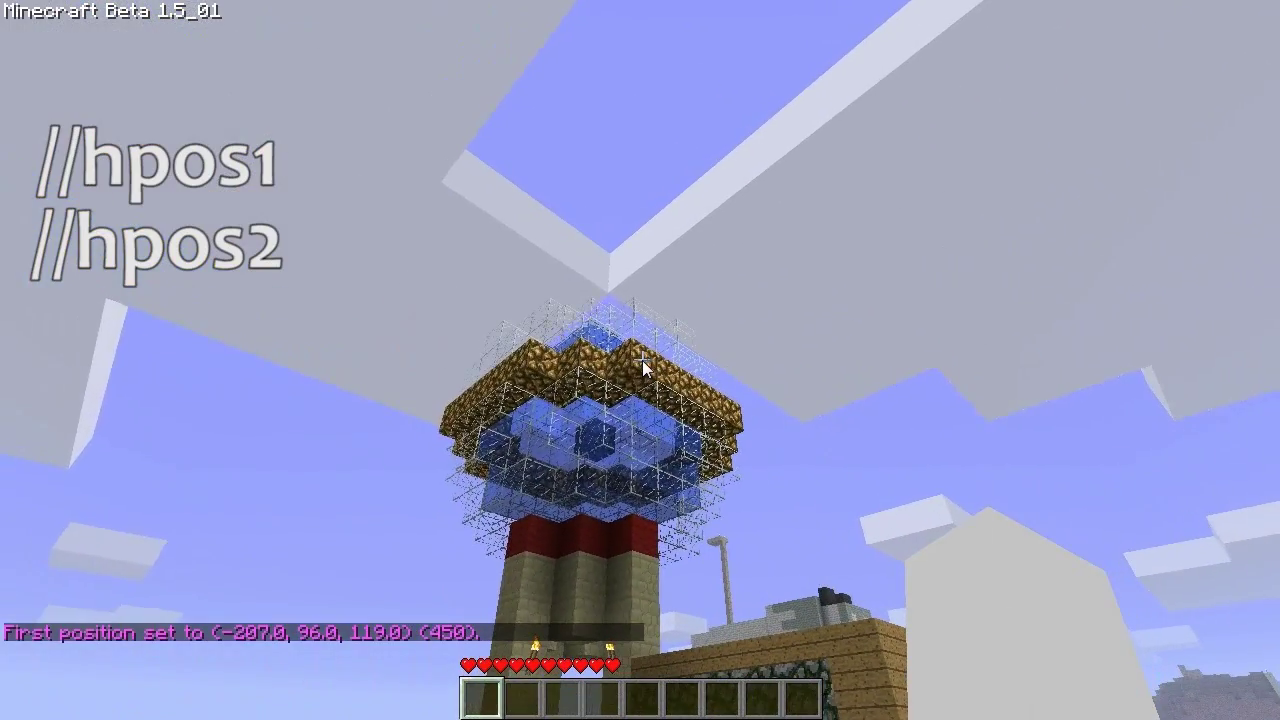
text(t//hpos2)
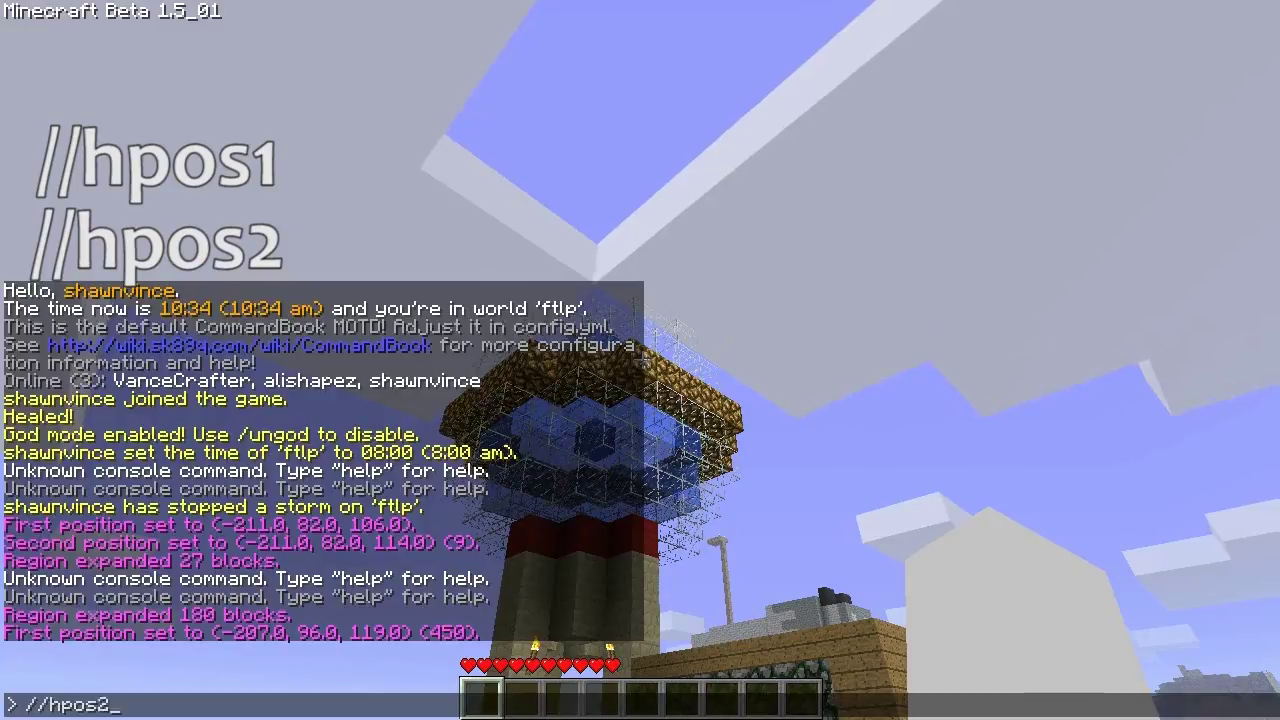
key(Return)
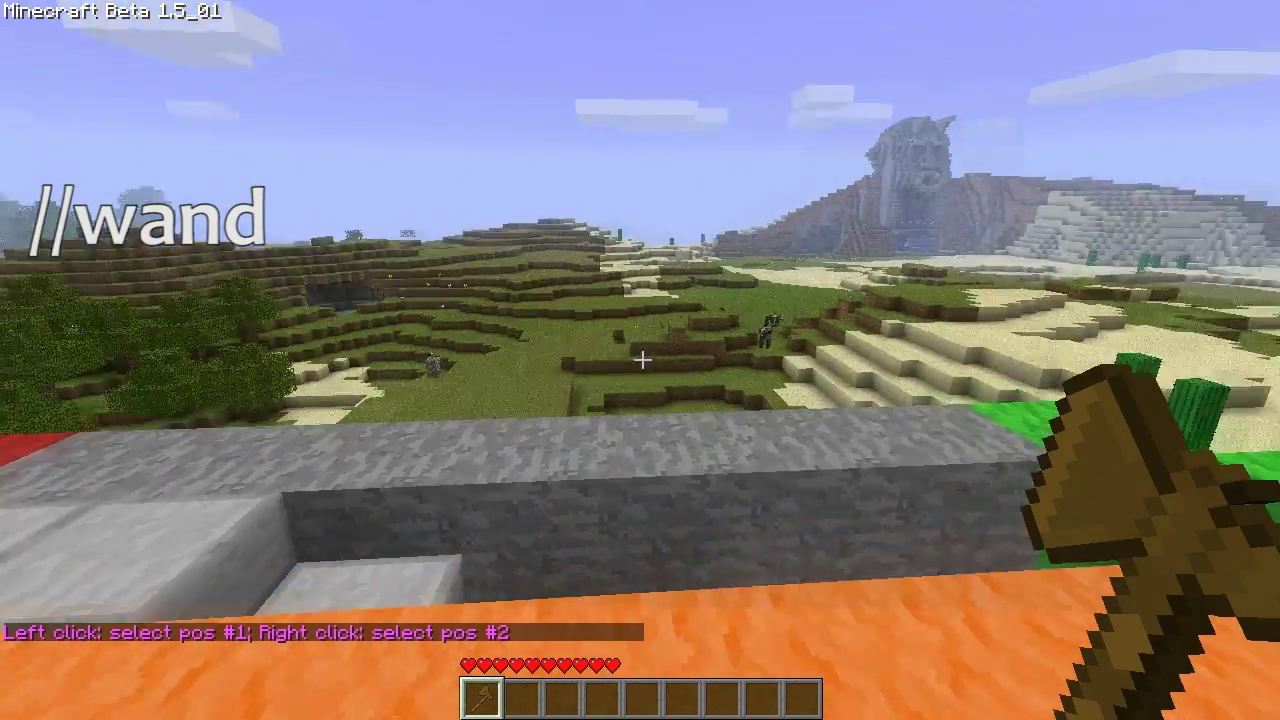
Step: Use the //wand axe to set the first position on the red block and the second on the green block across the stone row
key(w)
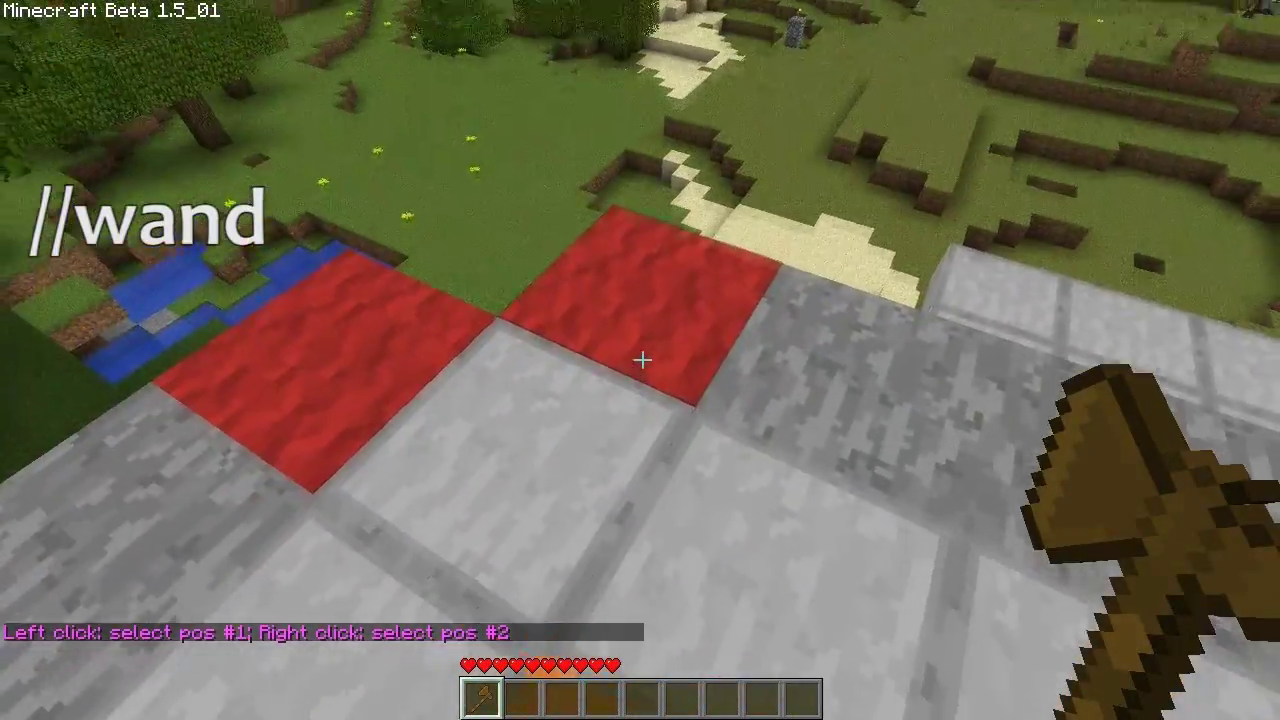
click(641, 359)
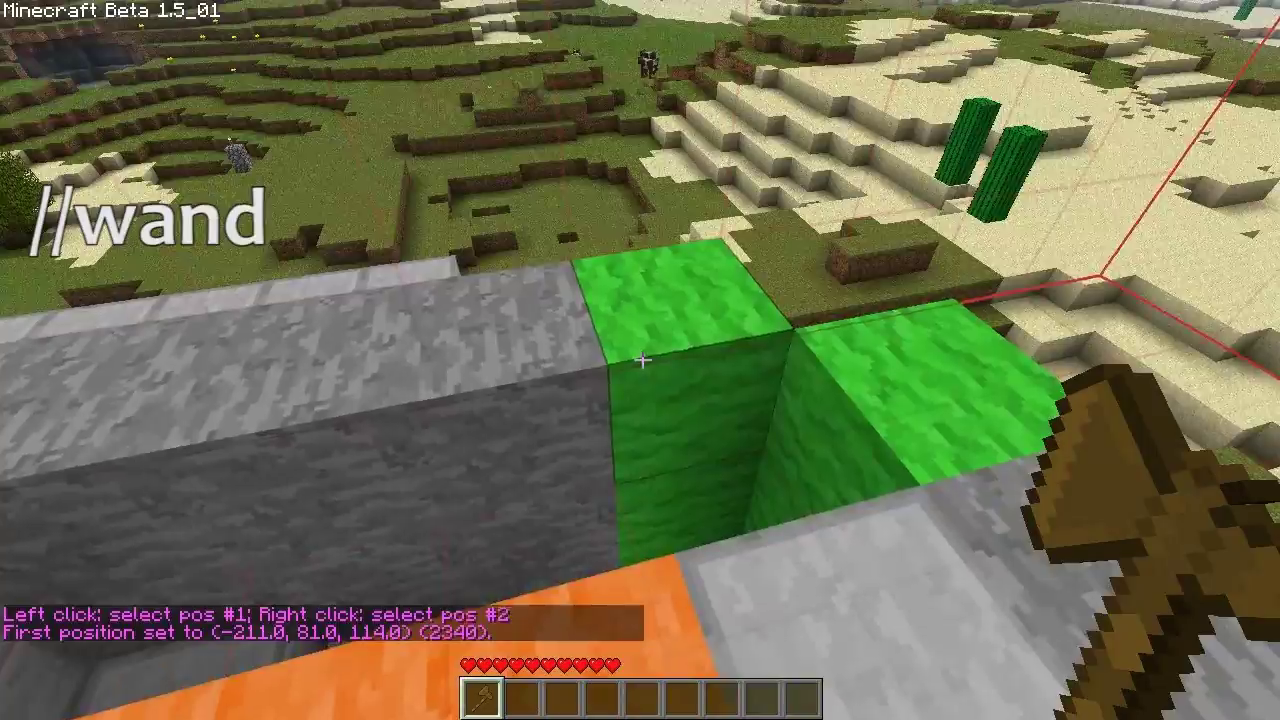
right_click(641, 359)
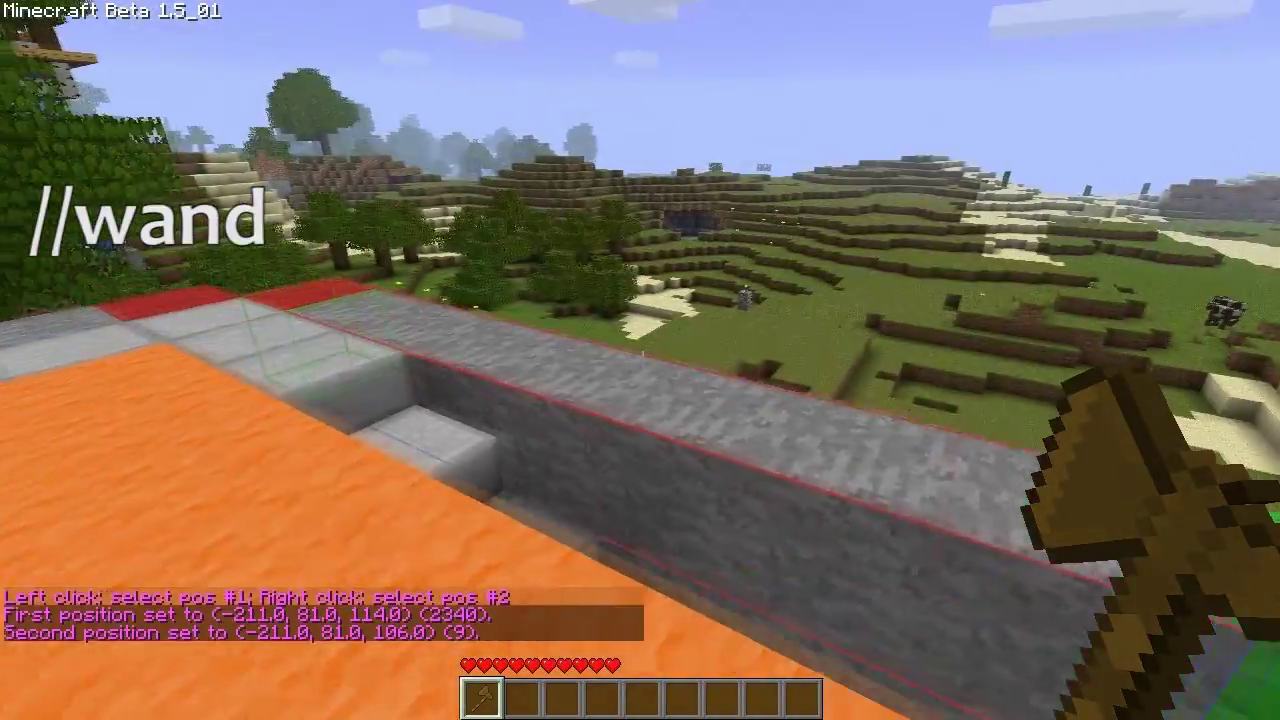
Step: Shift the stone row selection up by 1 block with //shift 1 u
key(w)
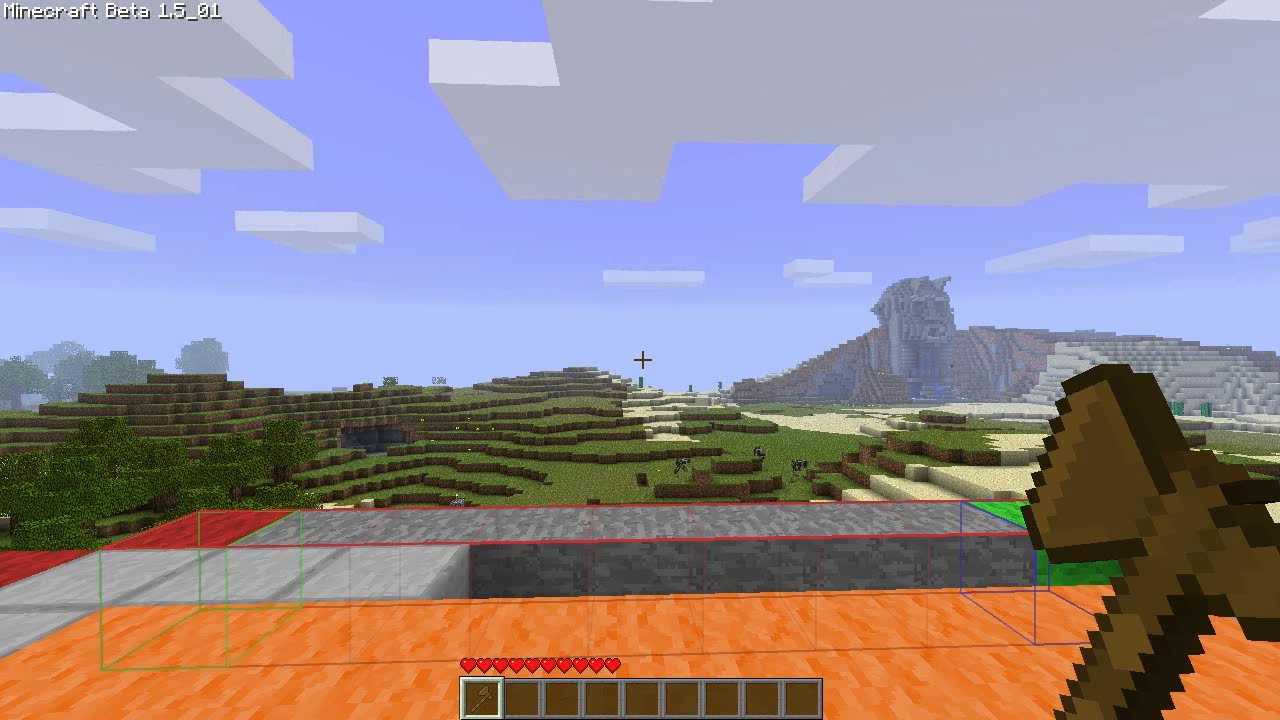
text(t//shift)
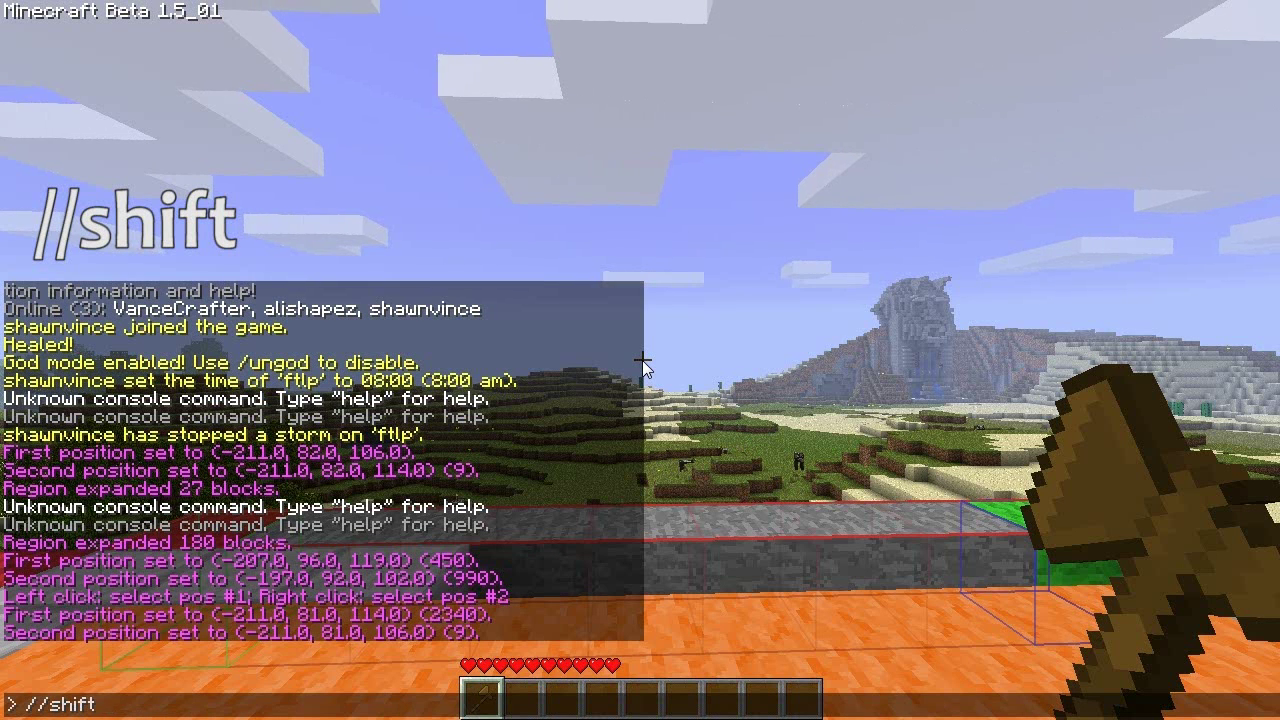
text(1 u)
key(Return)
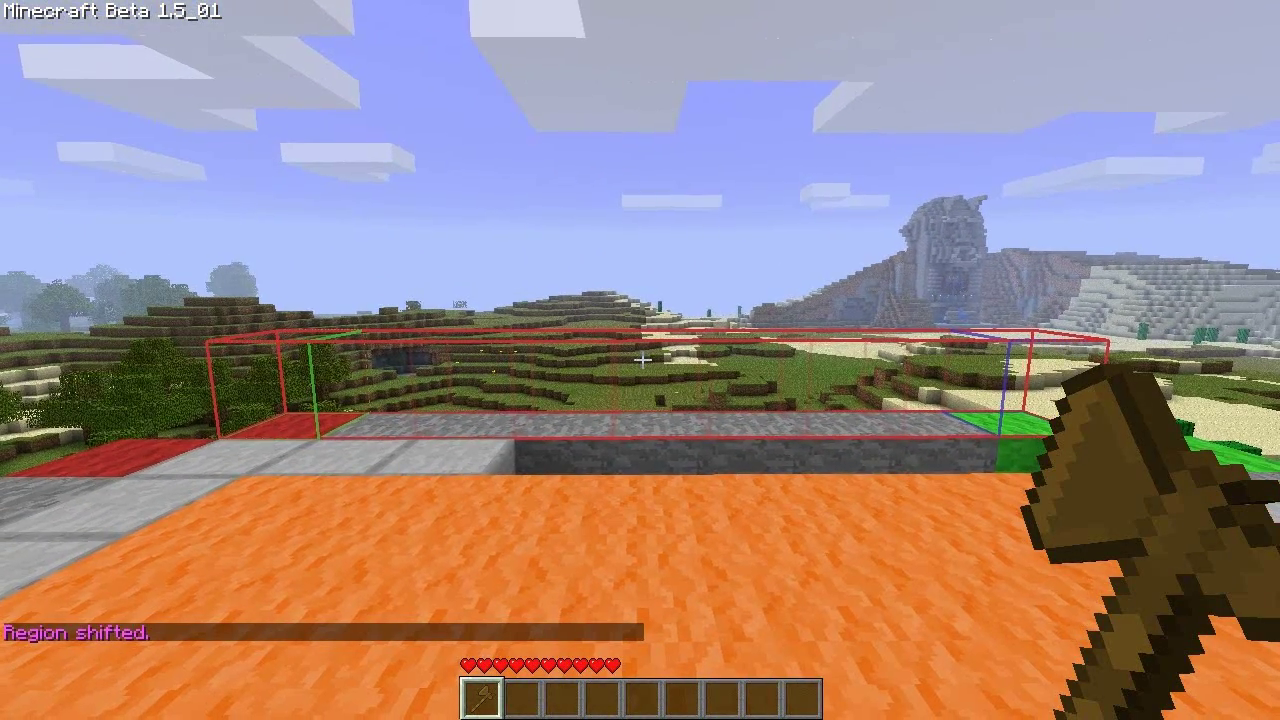
Step: Fill the shifted selection above the stone row with fence using //set fence
text(t)
text(/)
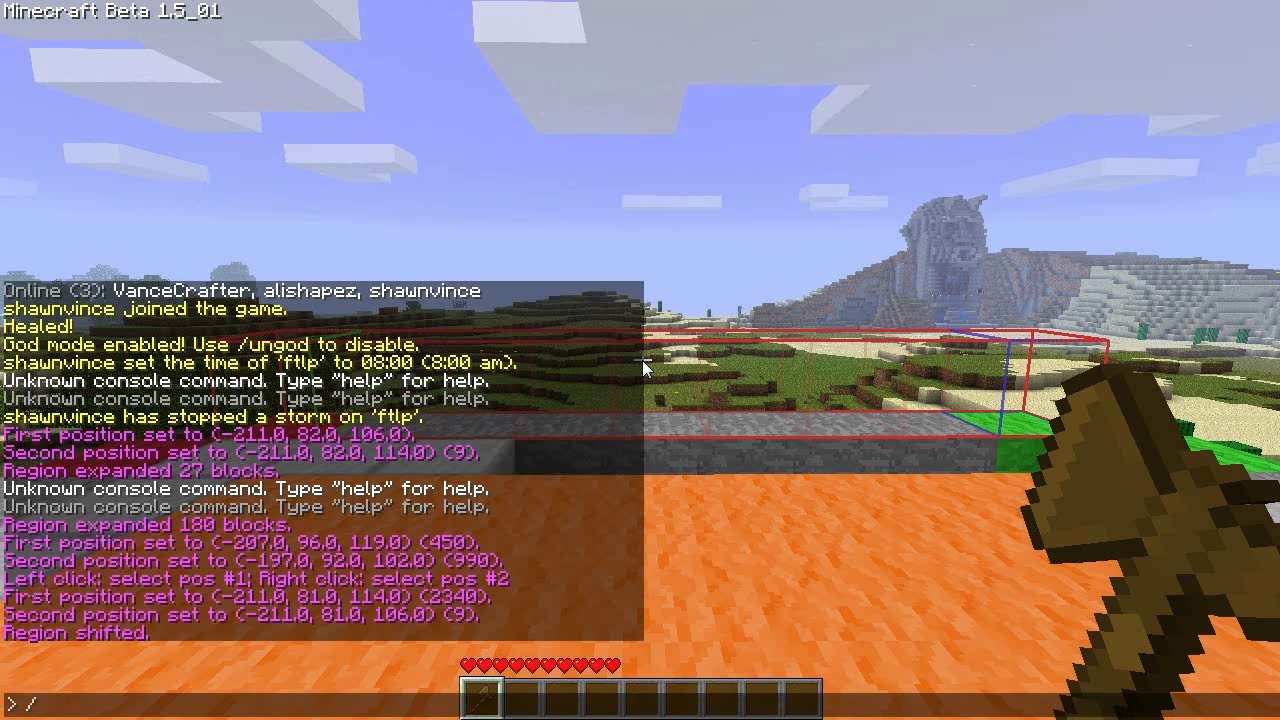
text(/)
text(set fence)
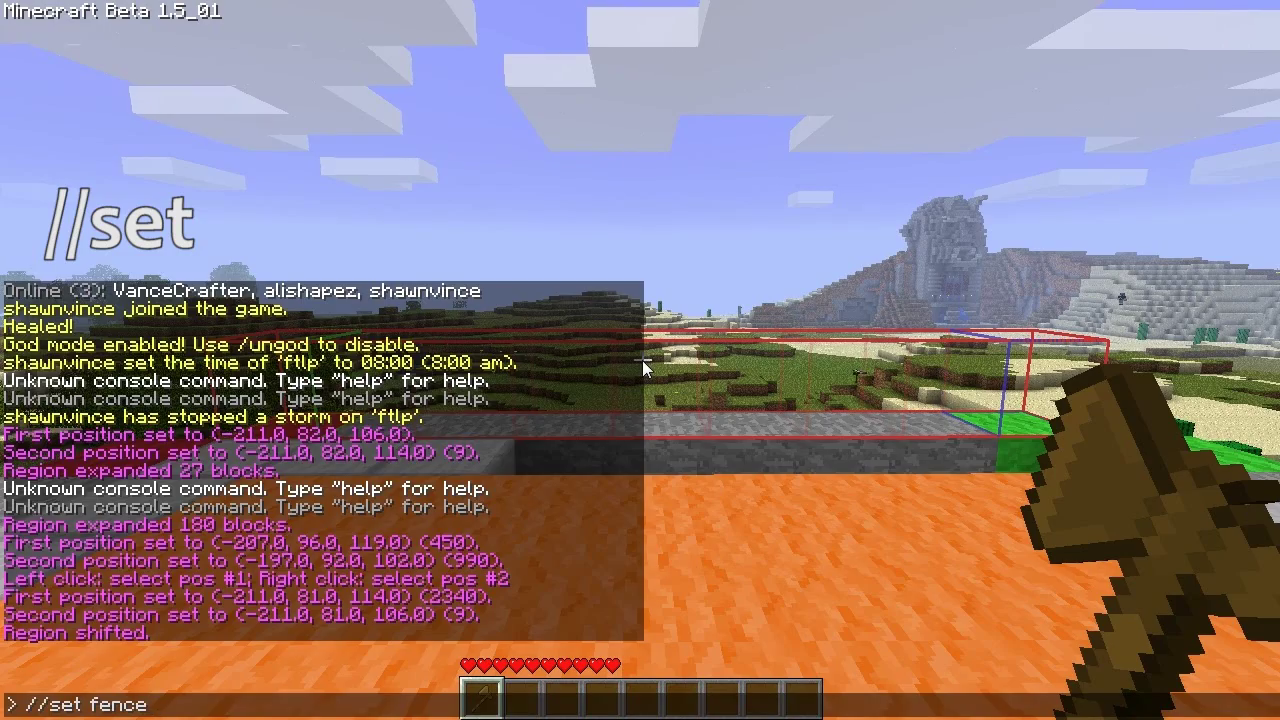
key(Return)
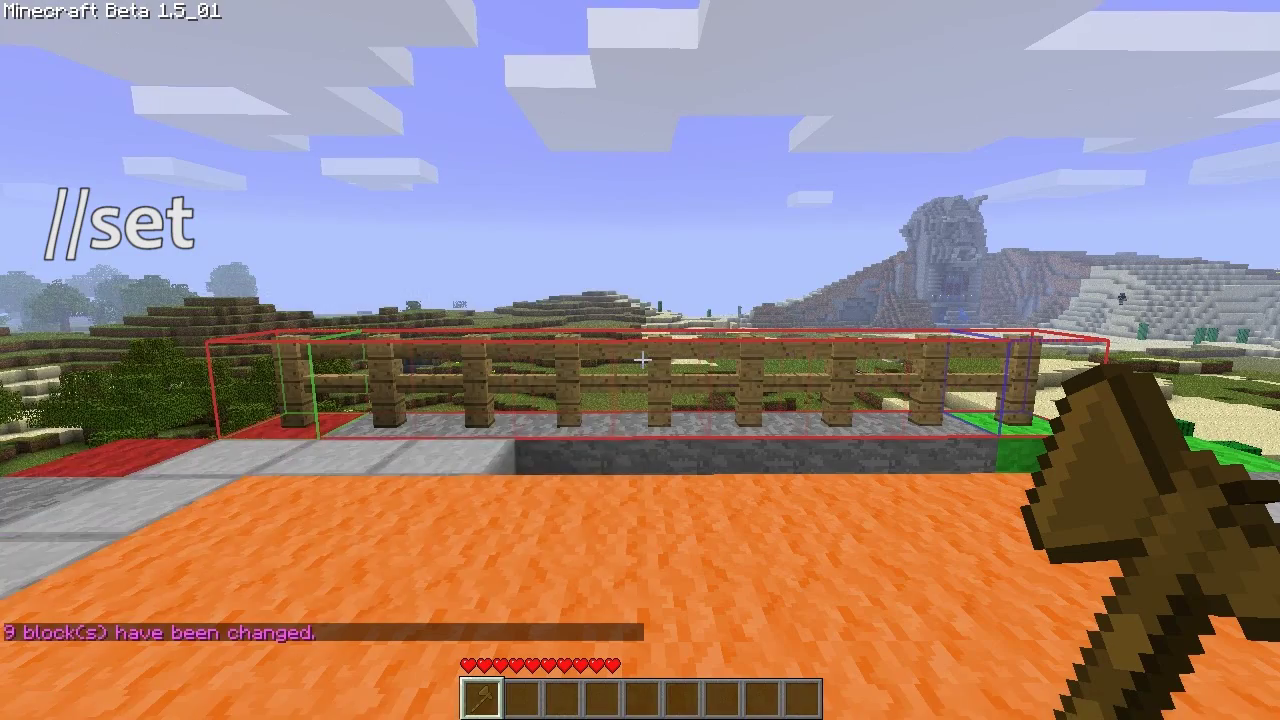
Step: Expand the fence selection upward by 5 blocks with //expand and fill the enlarged region with fence using //set
key(s)
key(a)
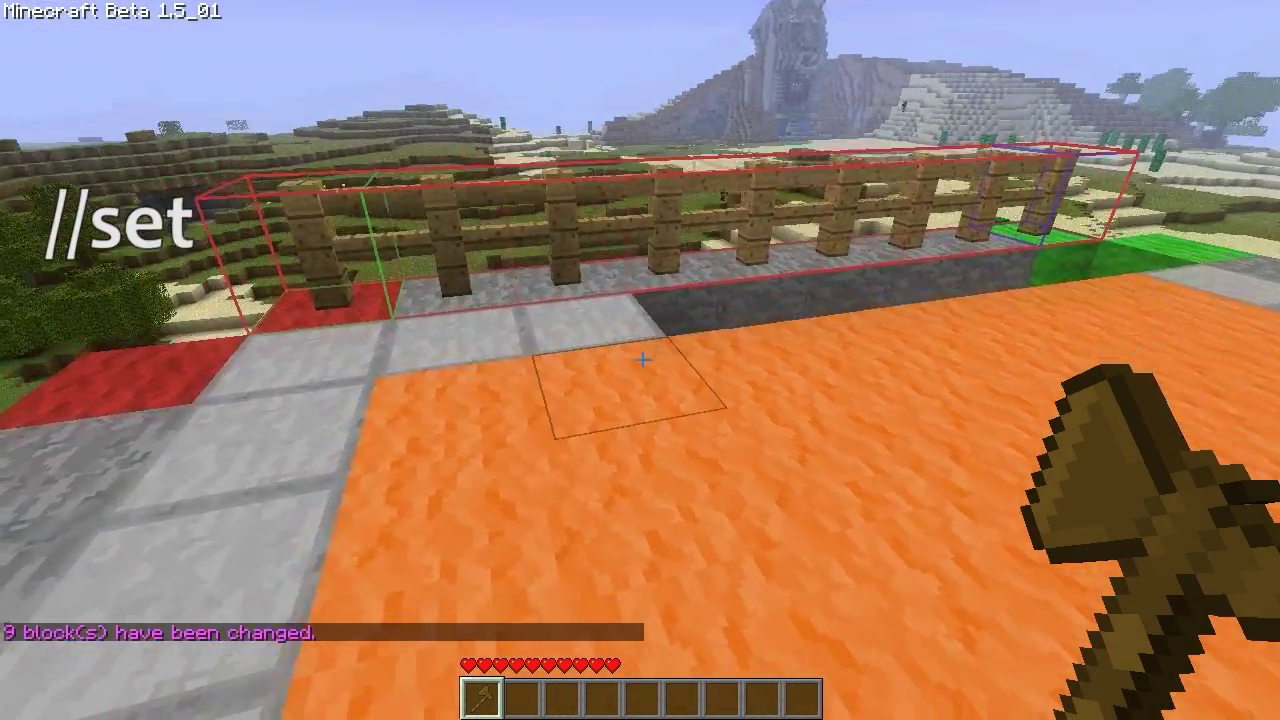
key(w)
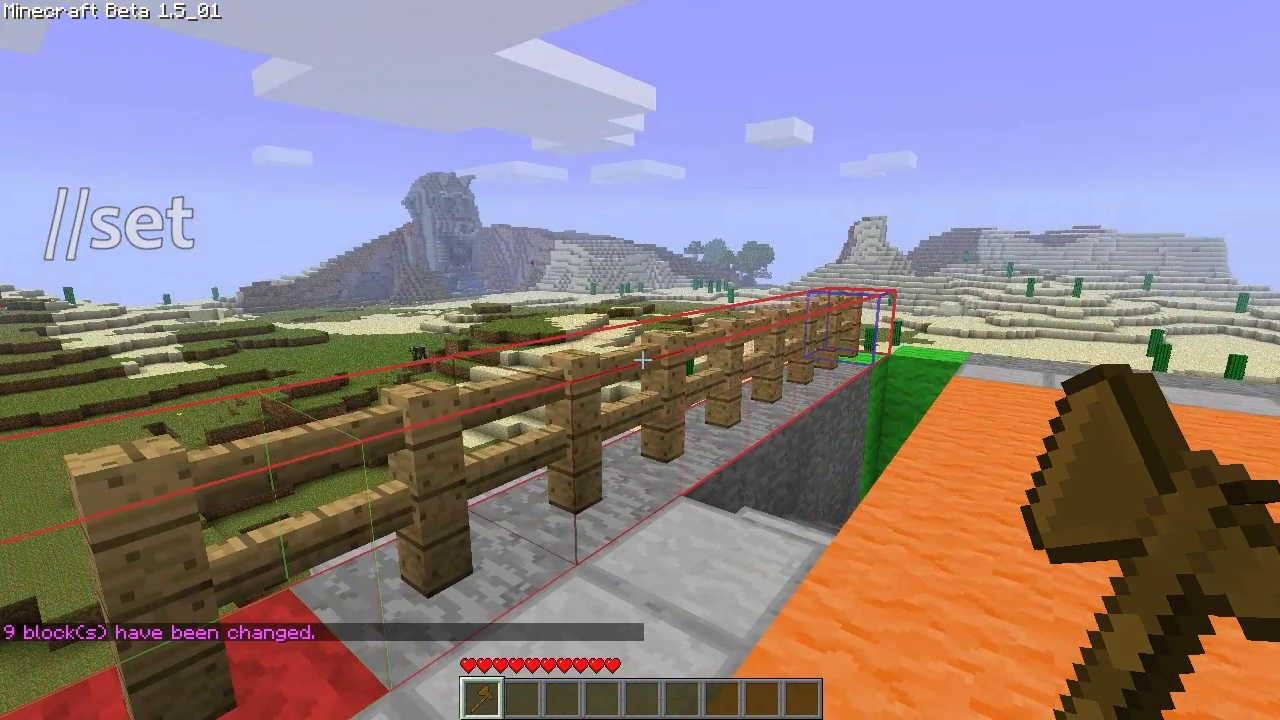
key(d)
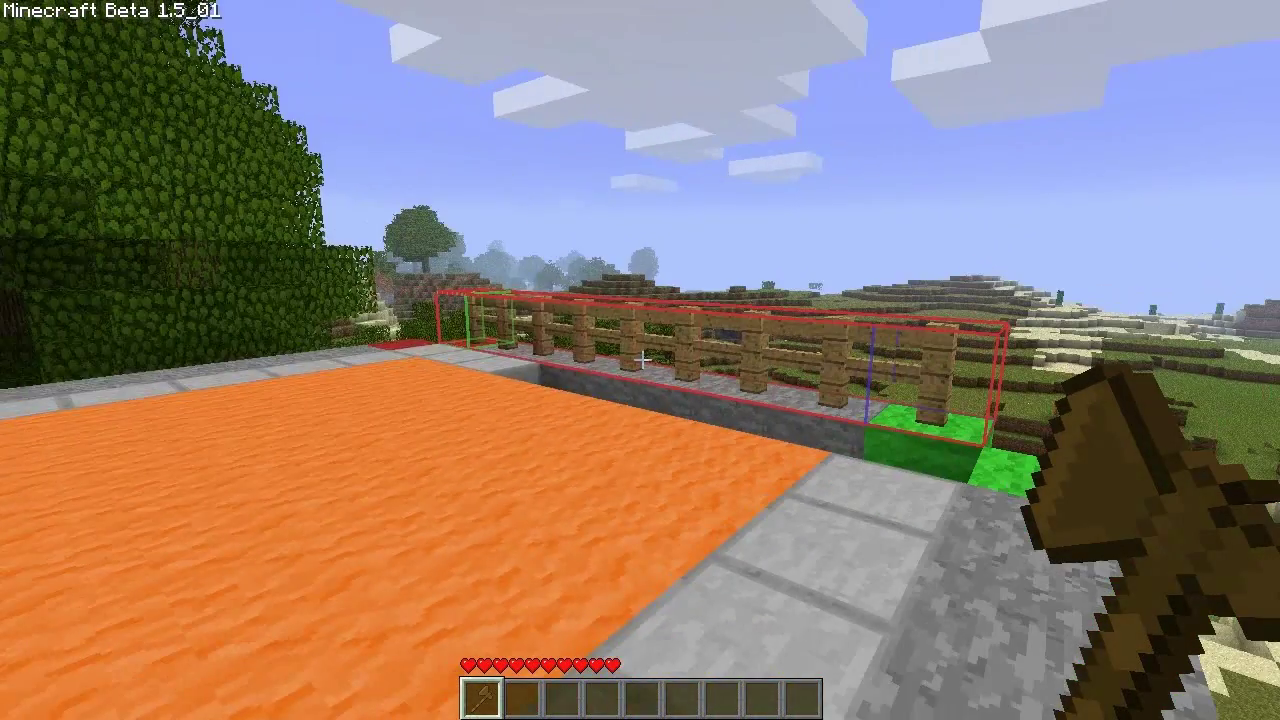
key(t)
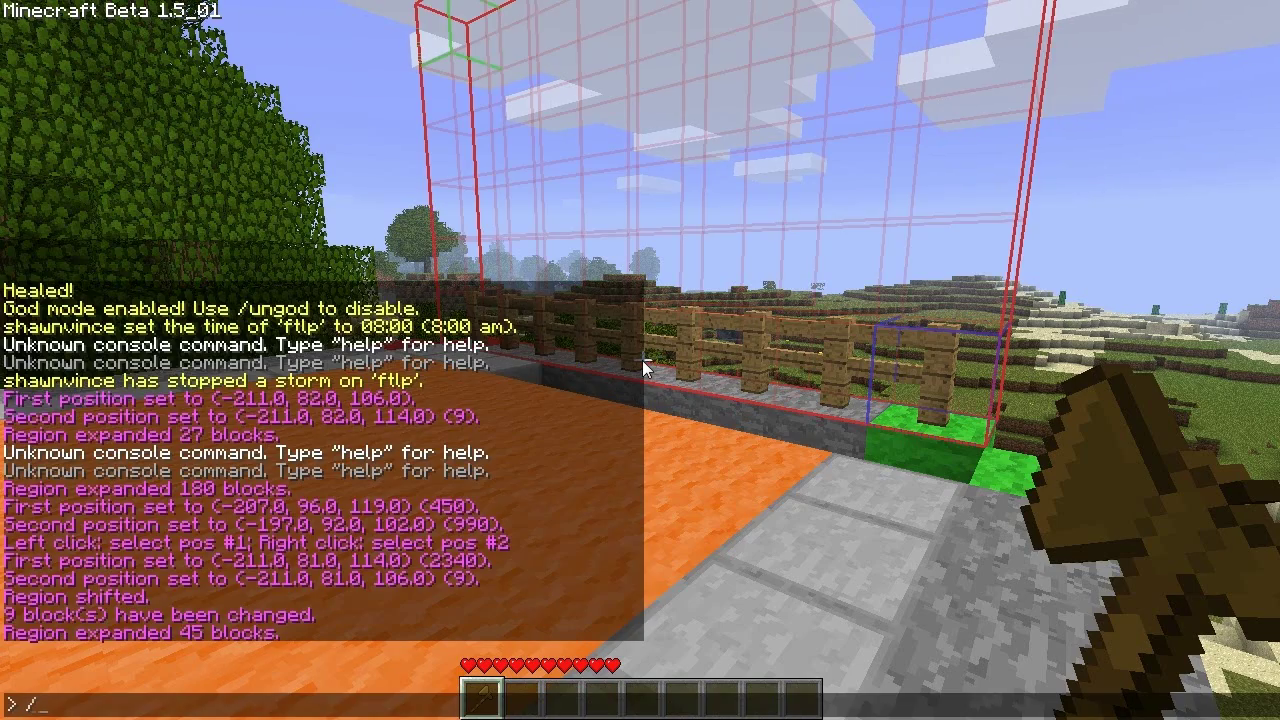
key(Return)
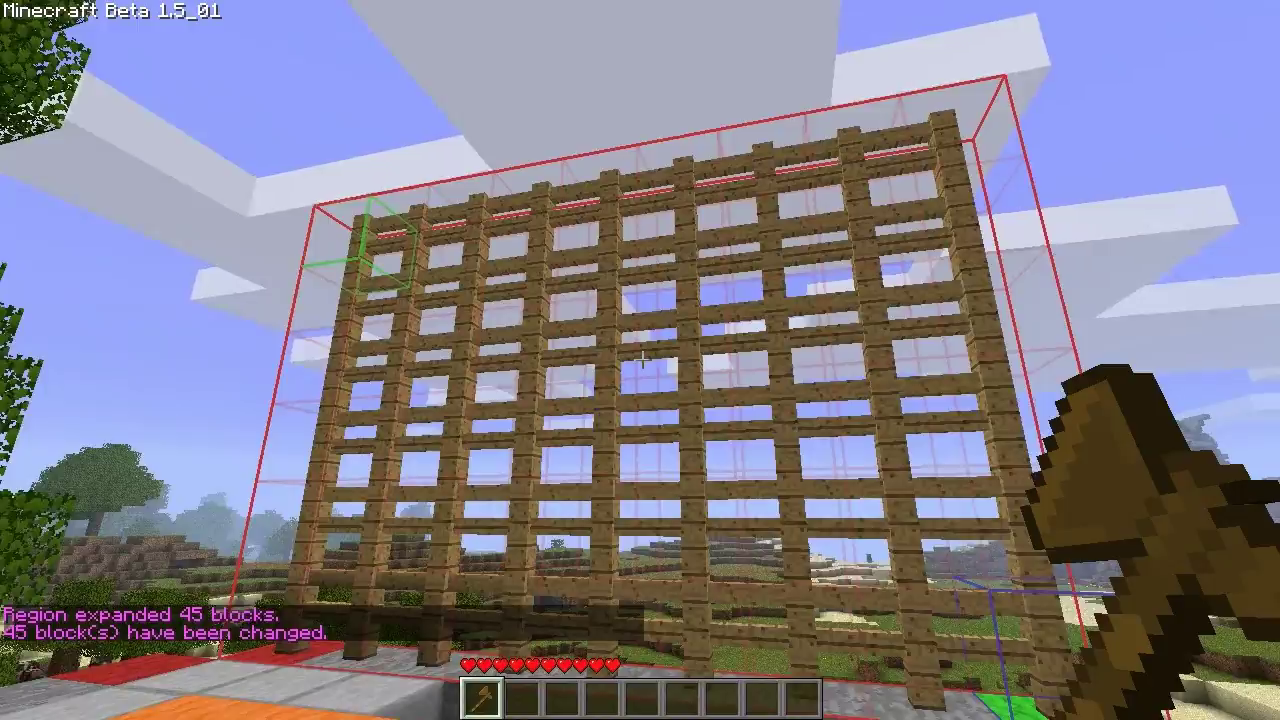
Step: Circle around the tall fence wall and examine it from both sides and its ends
key(a)
key(w)
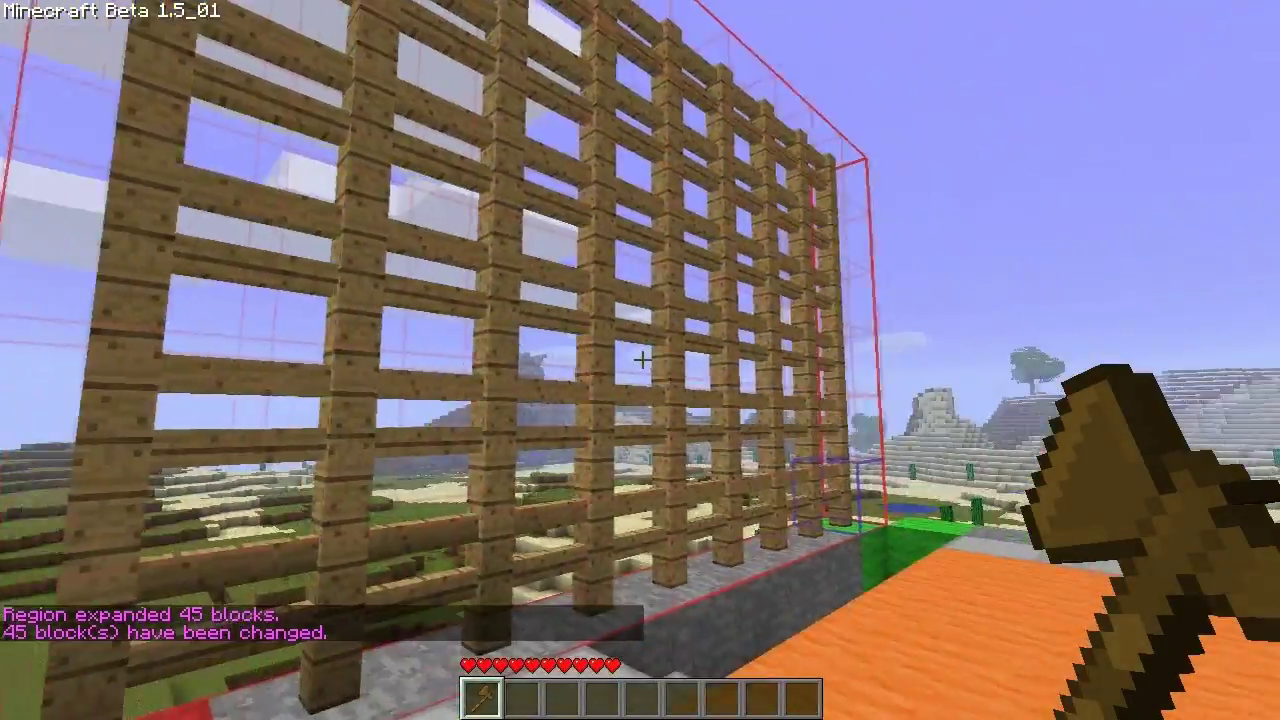
key(a)
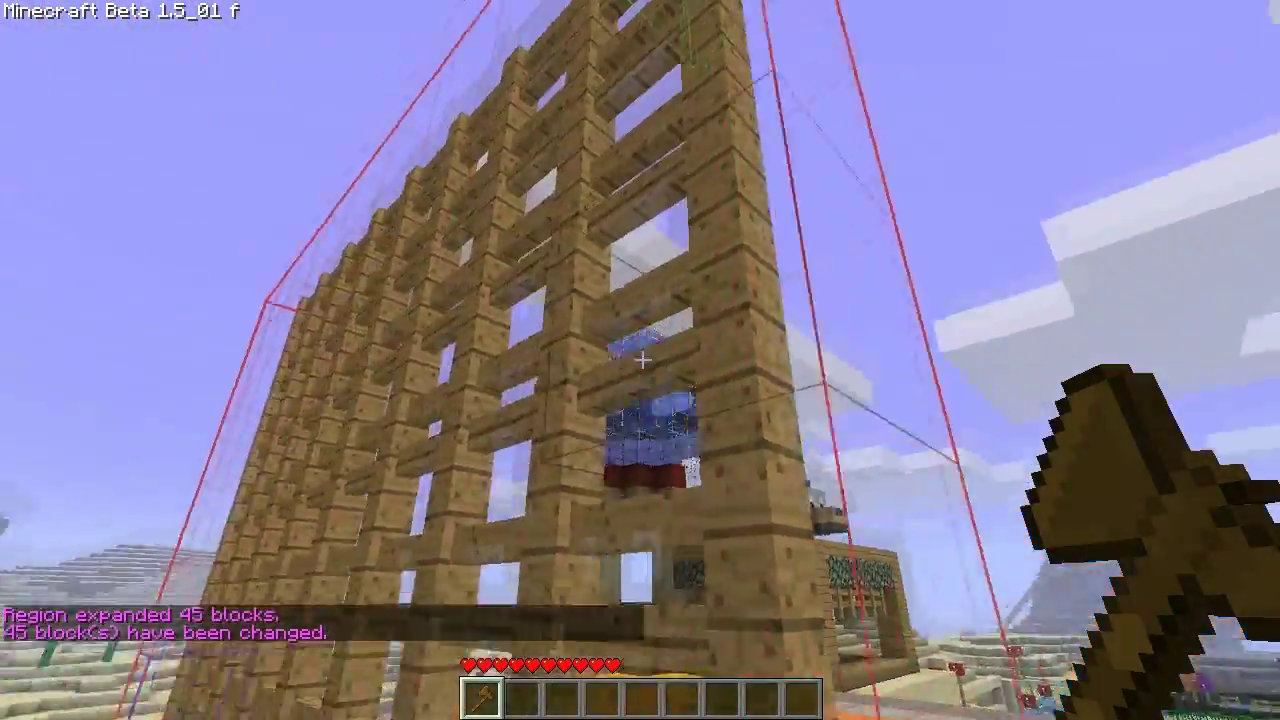
key(a)
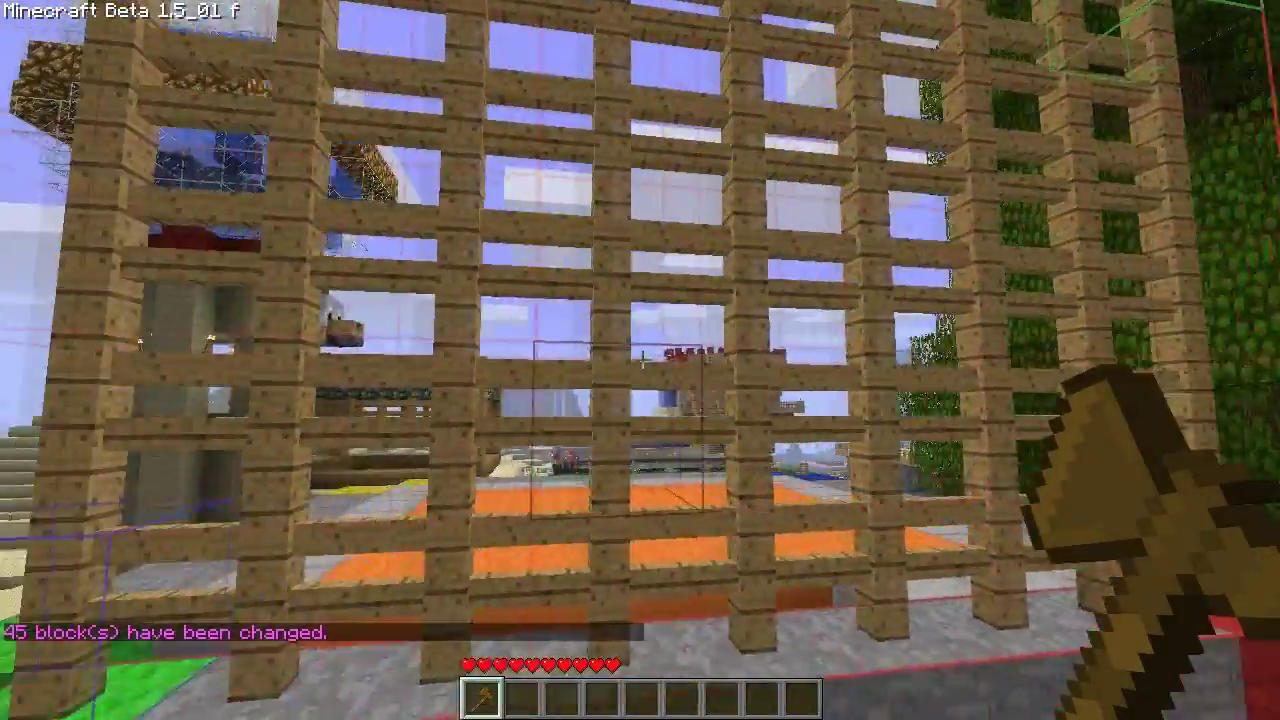
key(a)
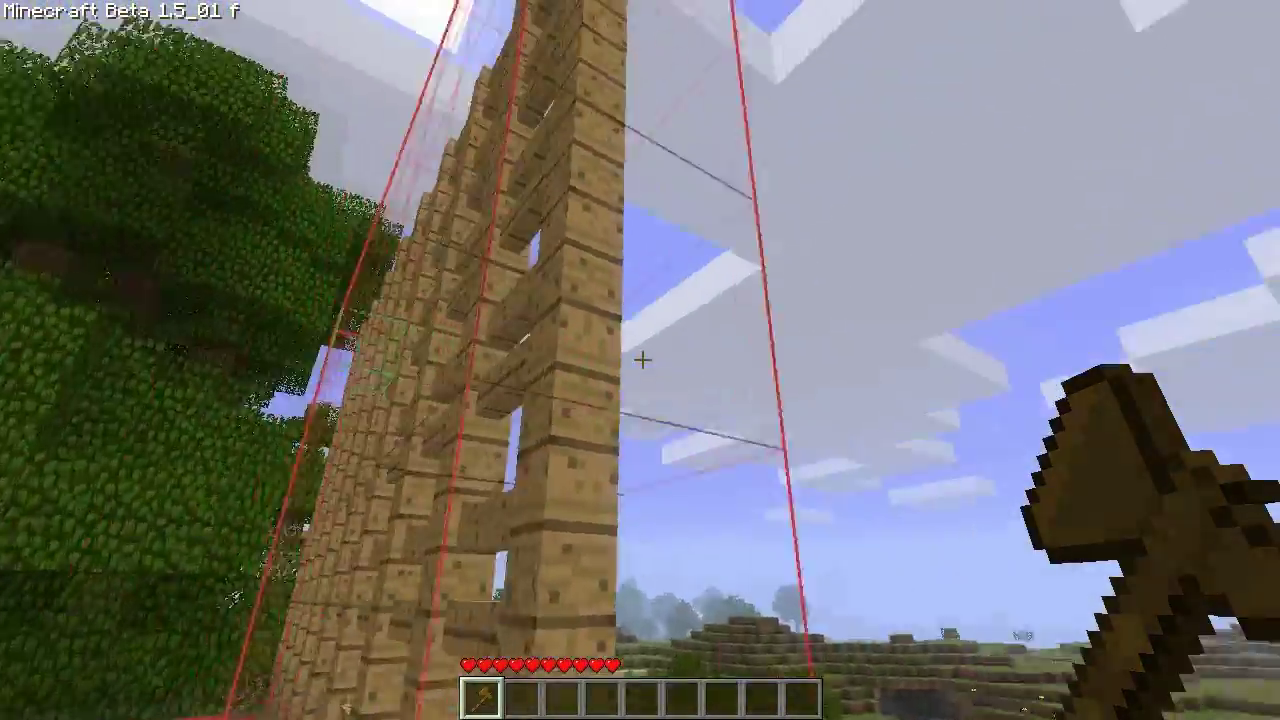